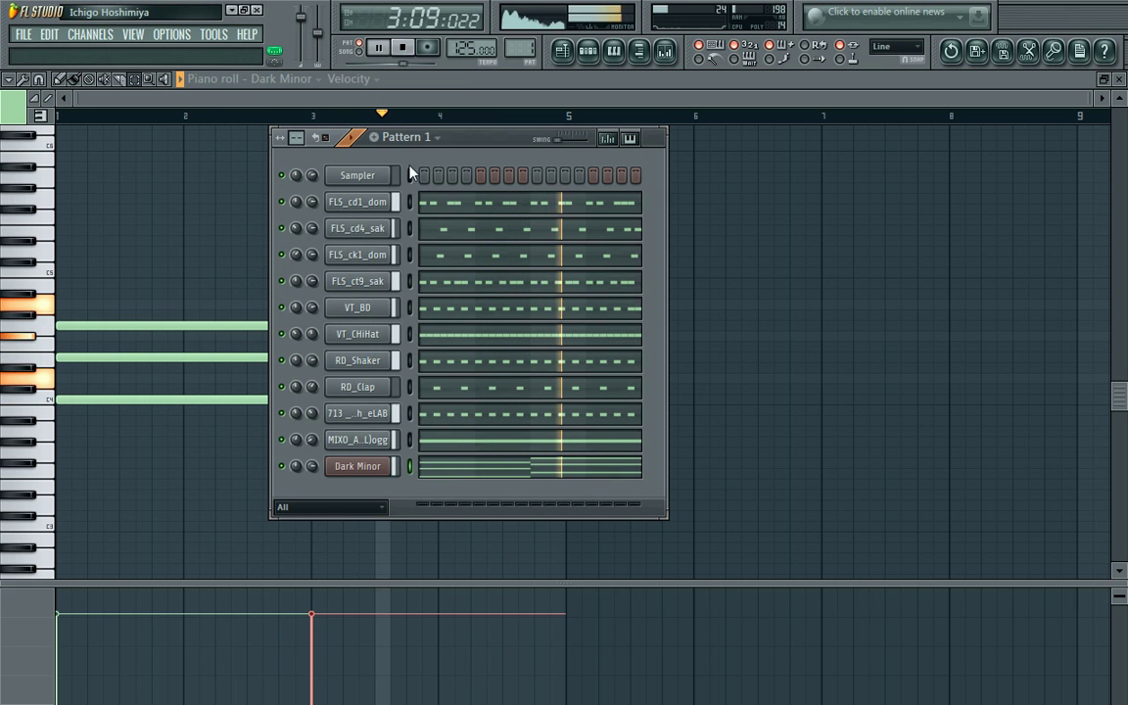
Open the channel settings of the Dark Minor channel.
left_click(357, 466)
left_click(369, 488)
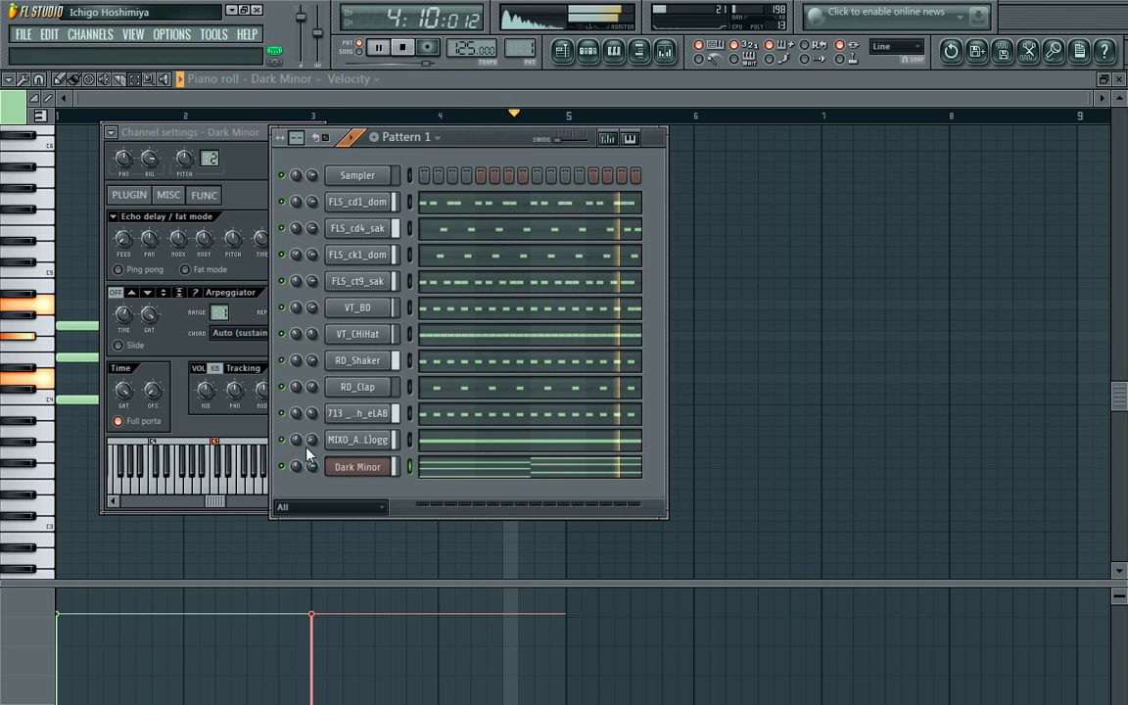
left_click(358, 466)
left_click(357, 467)
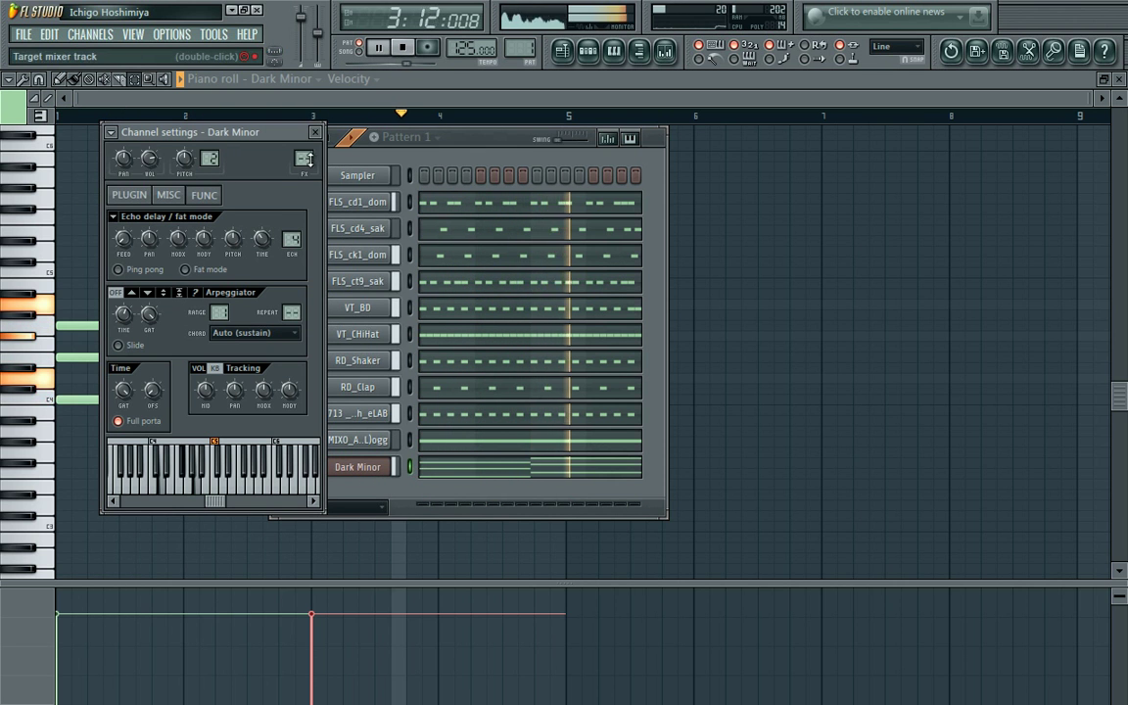
Add two six-step C5 notes in the Dark Minor piano roll, starting at step 15 of bars 1 and 3.
left_click(529, 480)
left_click(529, 480)
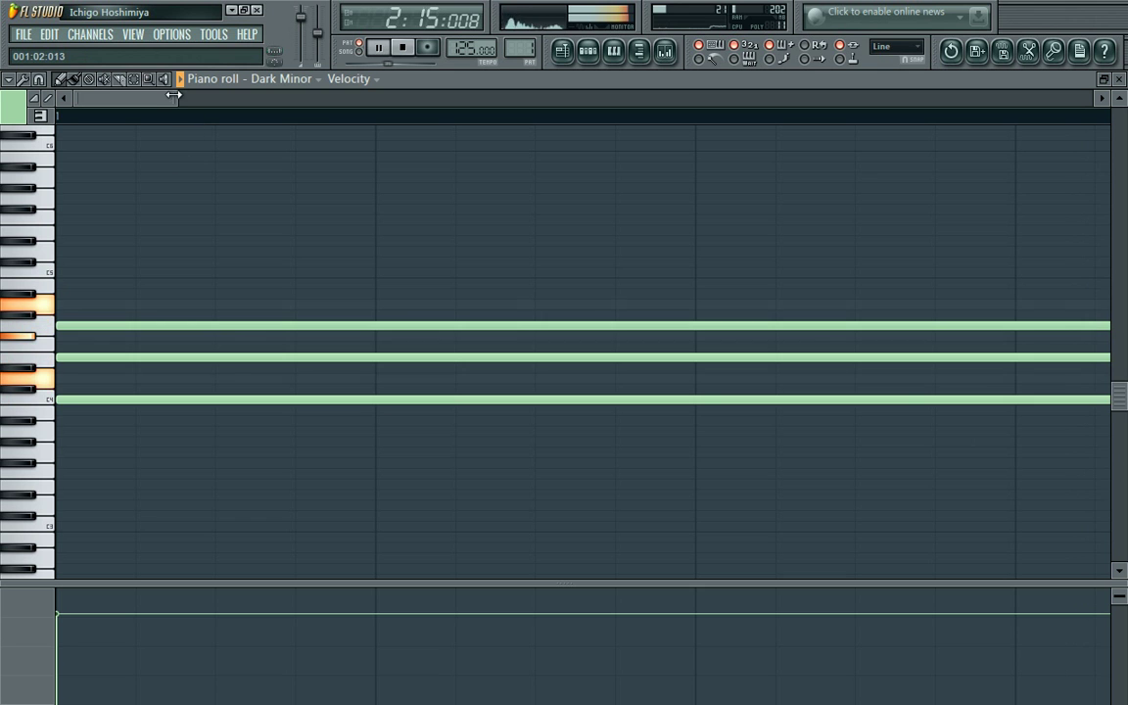
scroll(323, 110, "down", 5)
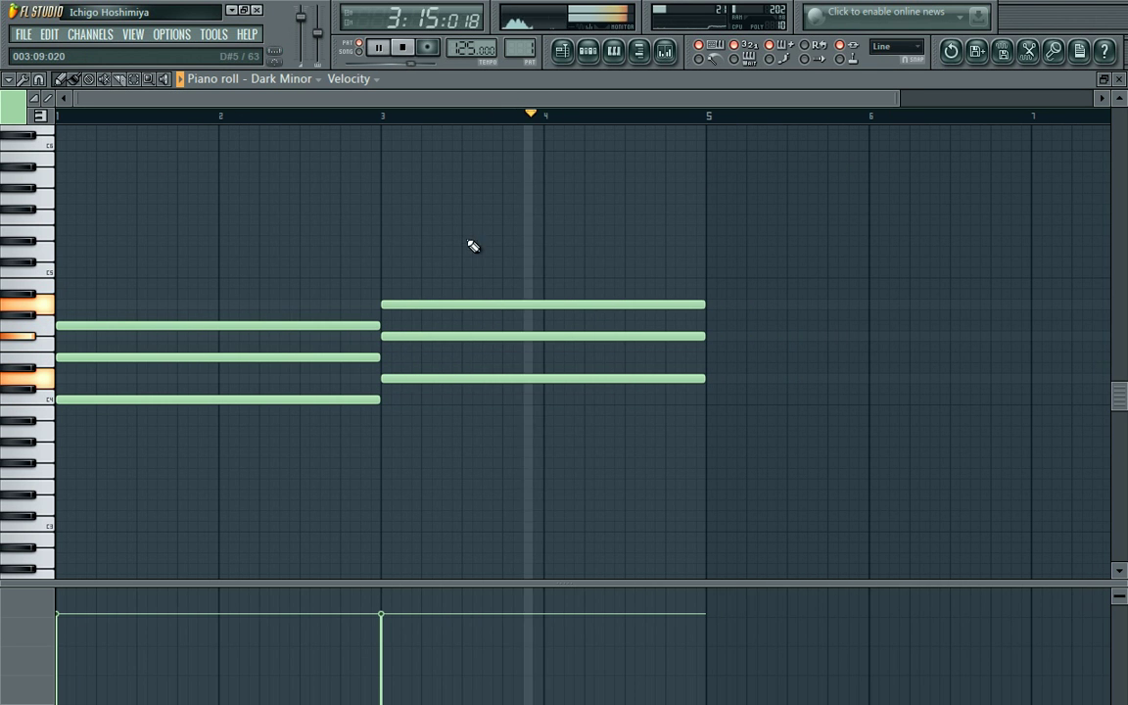
left_click(199, 272)
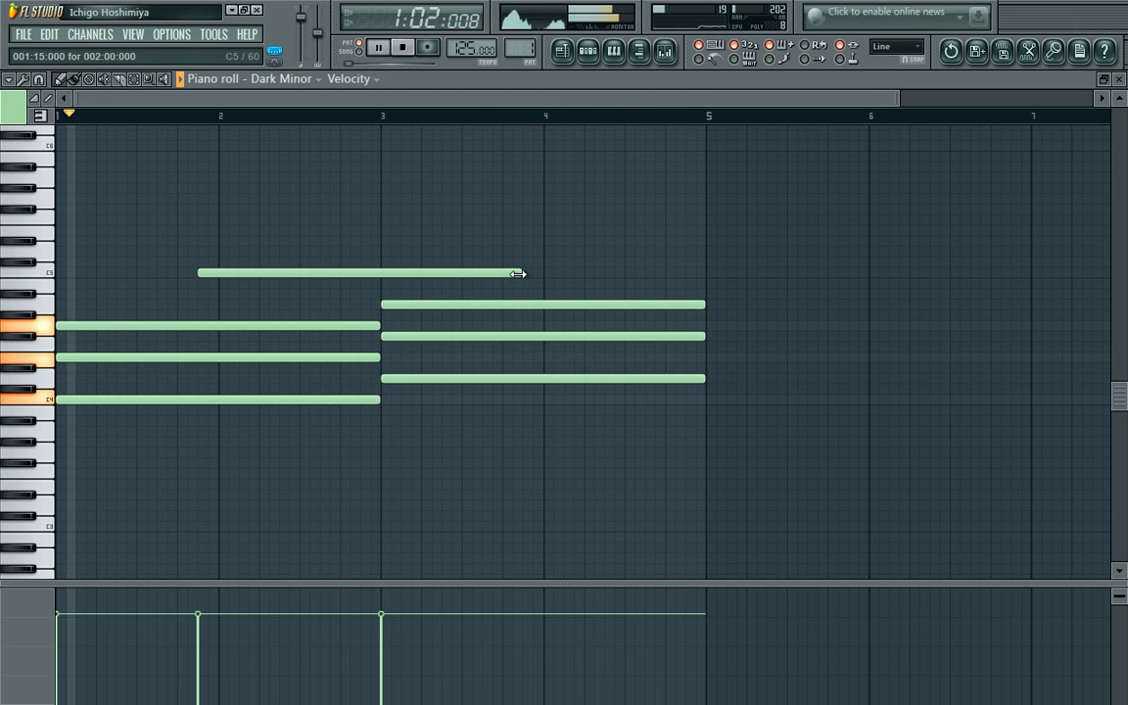
left_click_drag(525, 277, 257, 282)
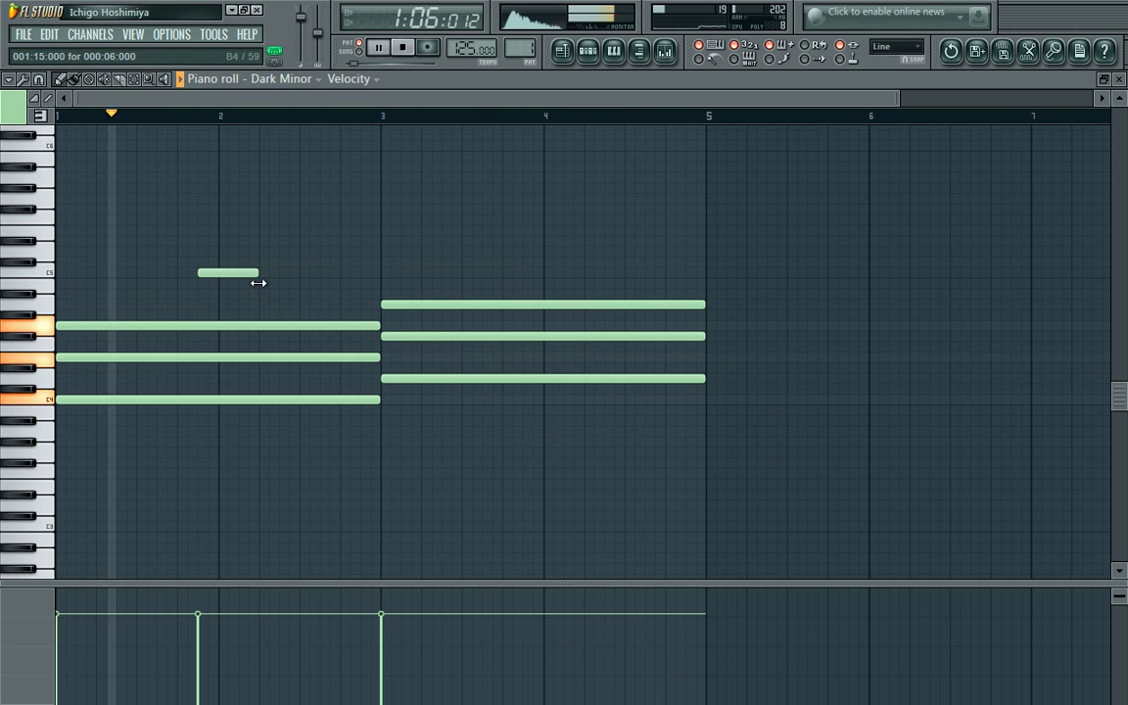
left_click(529, 273)
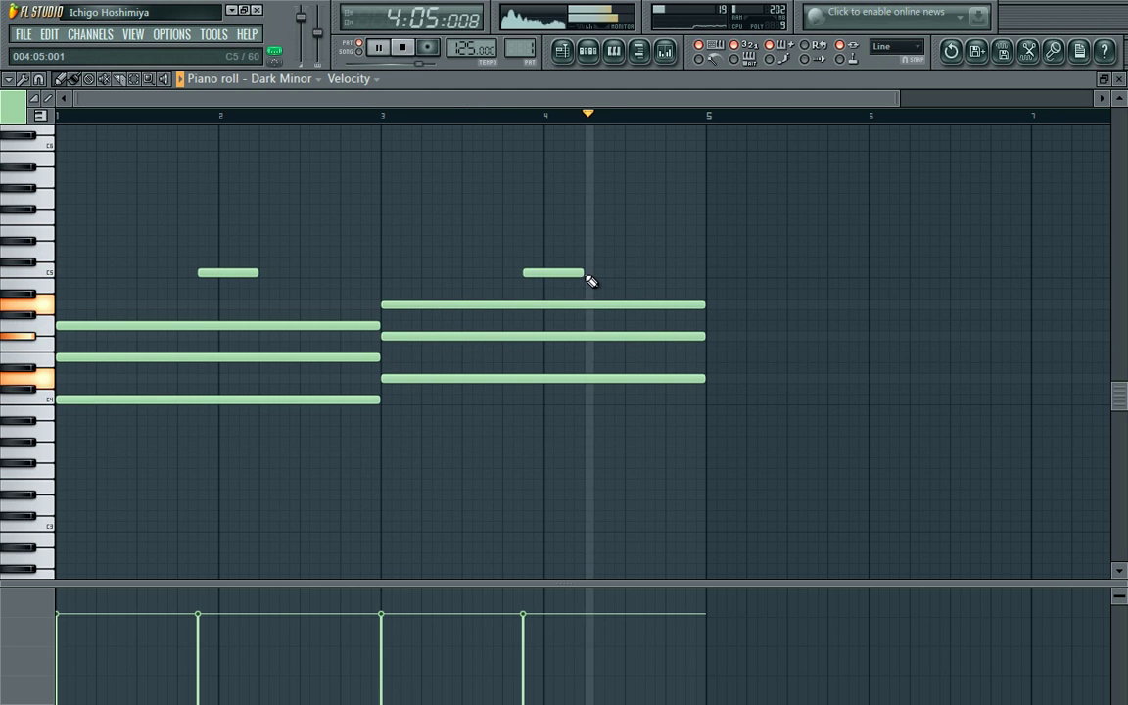
Mute the MIXO_A channel in the step sequencer and stop playback.
left_click(592, 50)
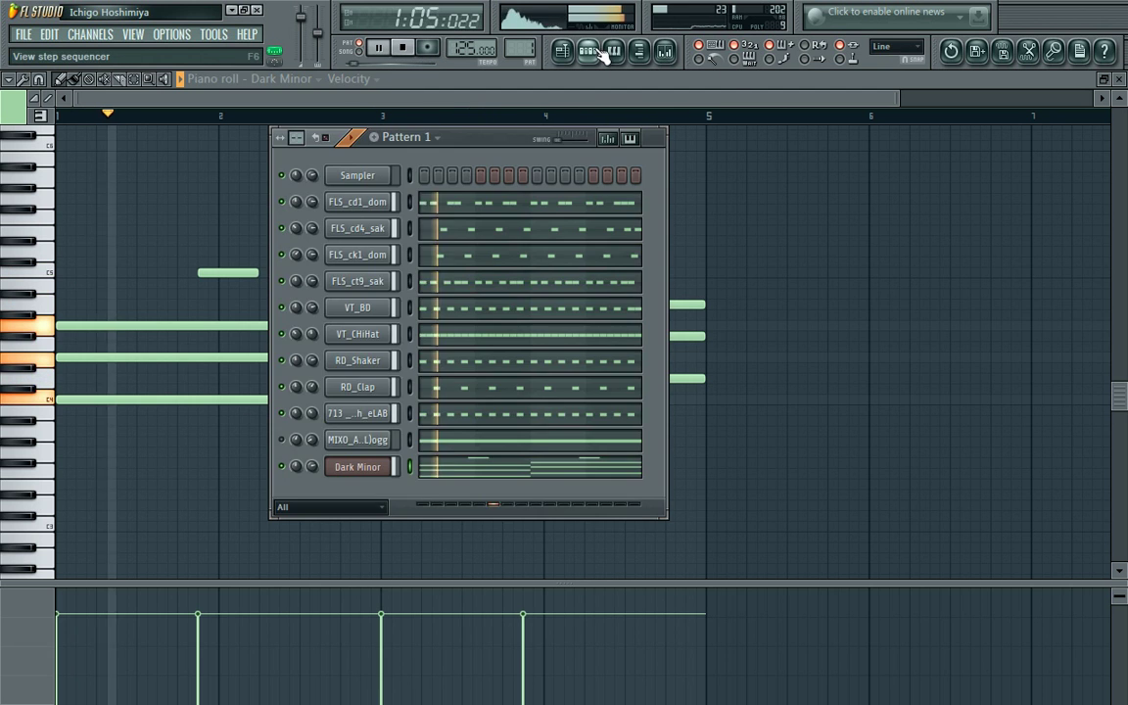
left_click(408, 53)
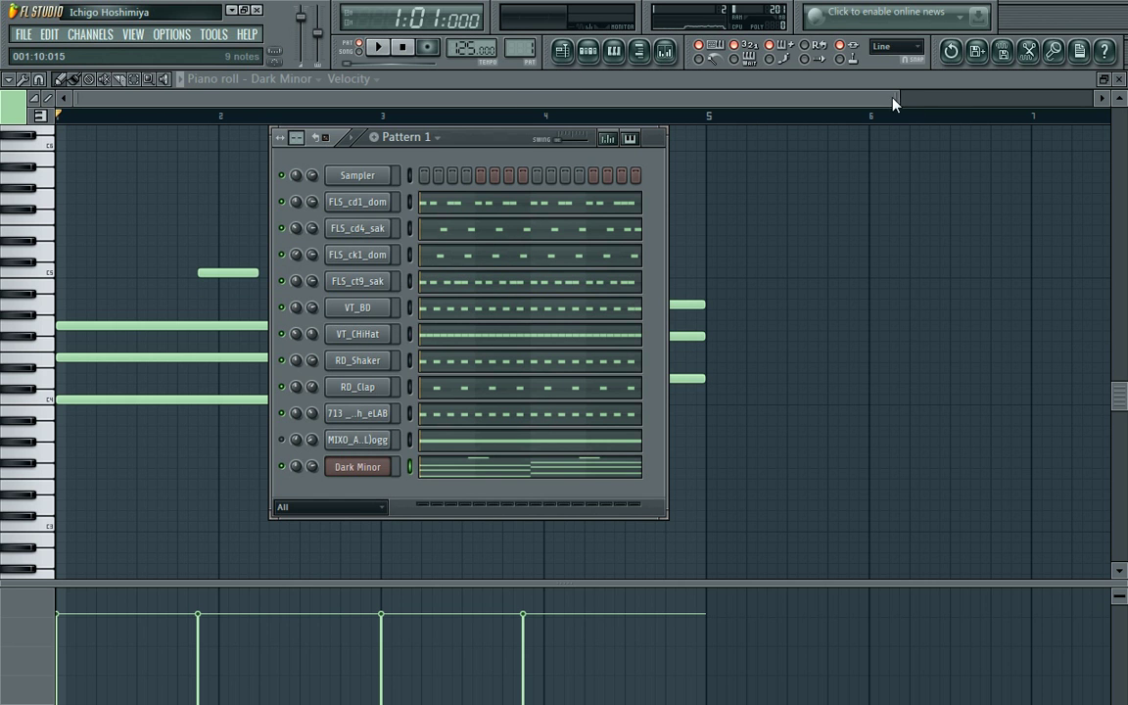
left_click_drag(897, 98, 659, 70)
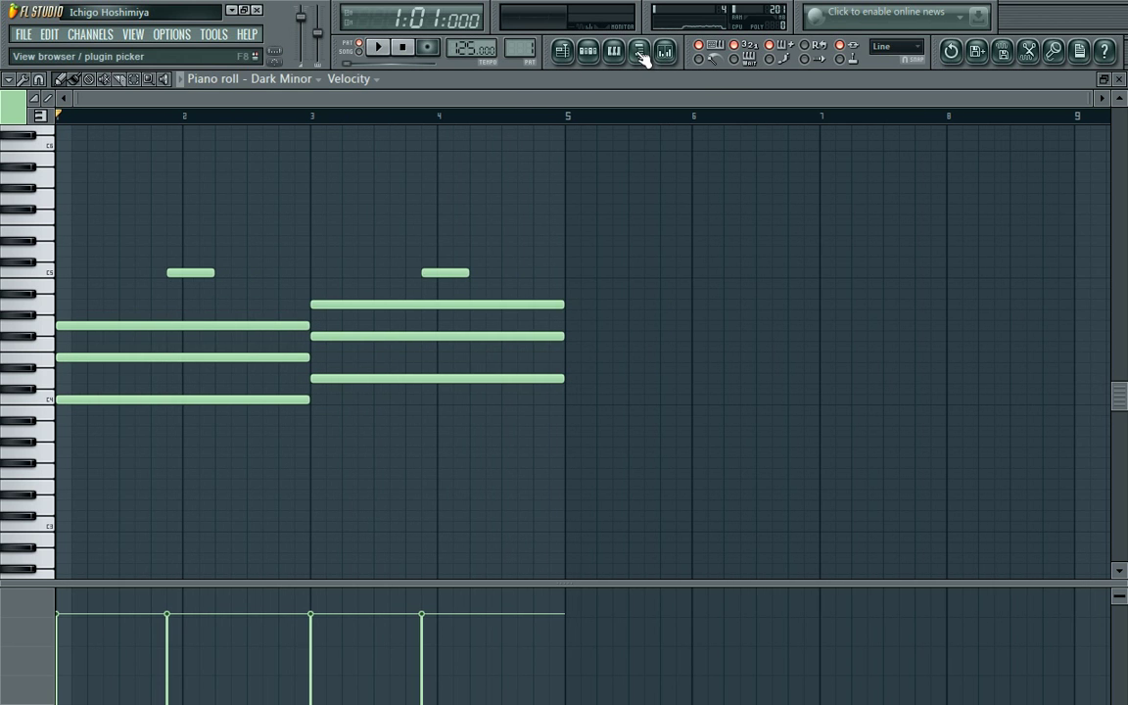
Load the VT_LC sample from the Vintage folder of the Legacy drum packs into a new channel, and close the browser.
left_click(641, 54)
scroll(10, 196, "down", 4)
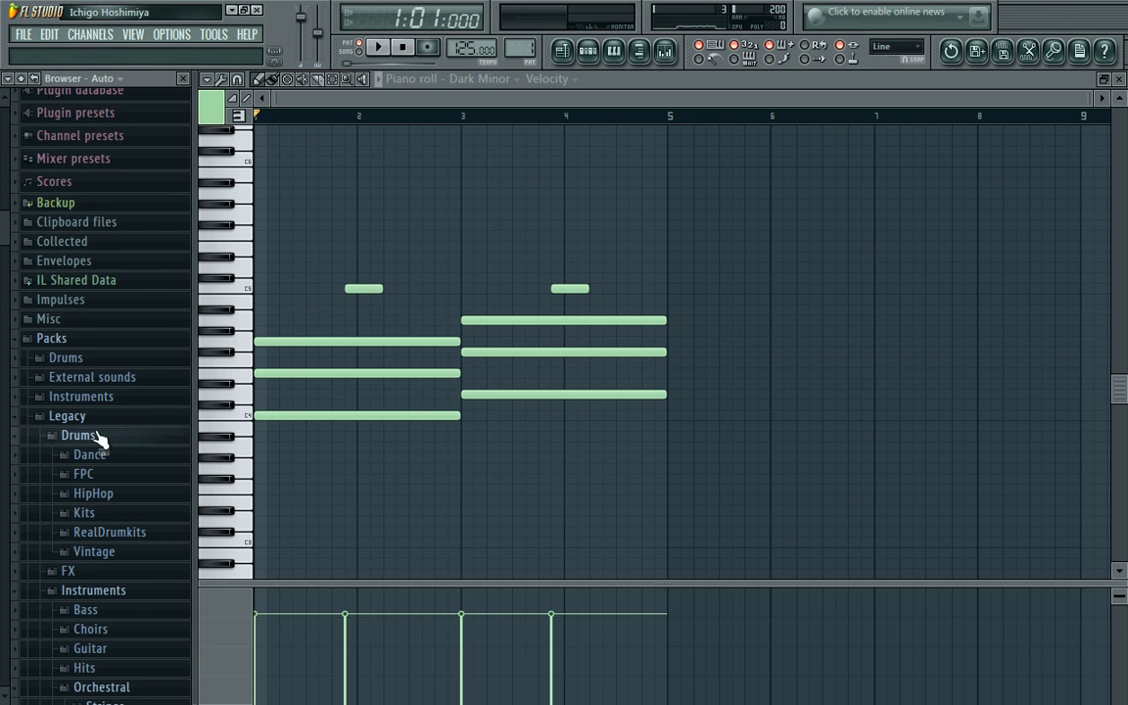
left_click(113, 558)
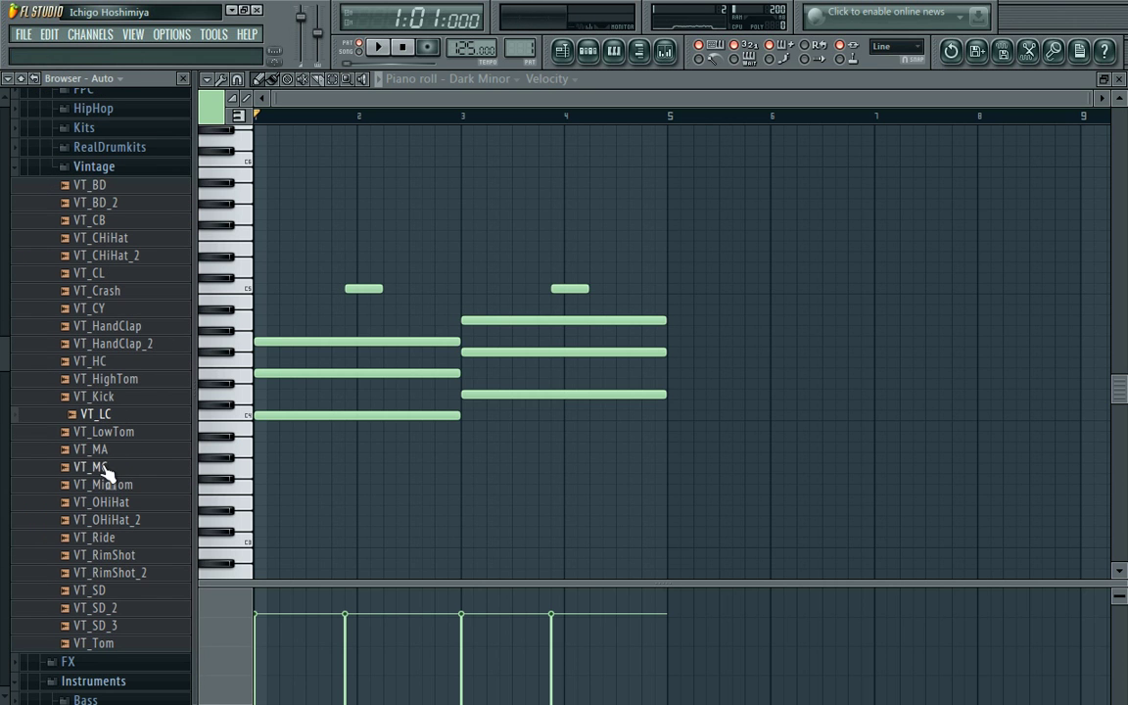
right_click(98, 416)
left_click(157, 431)
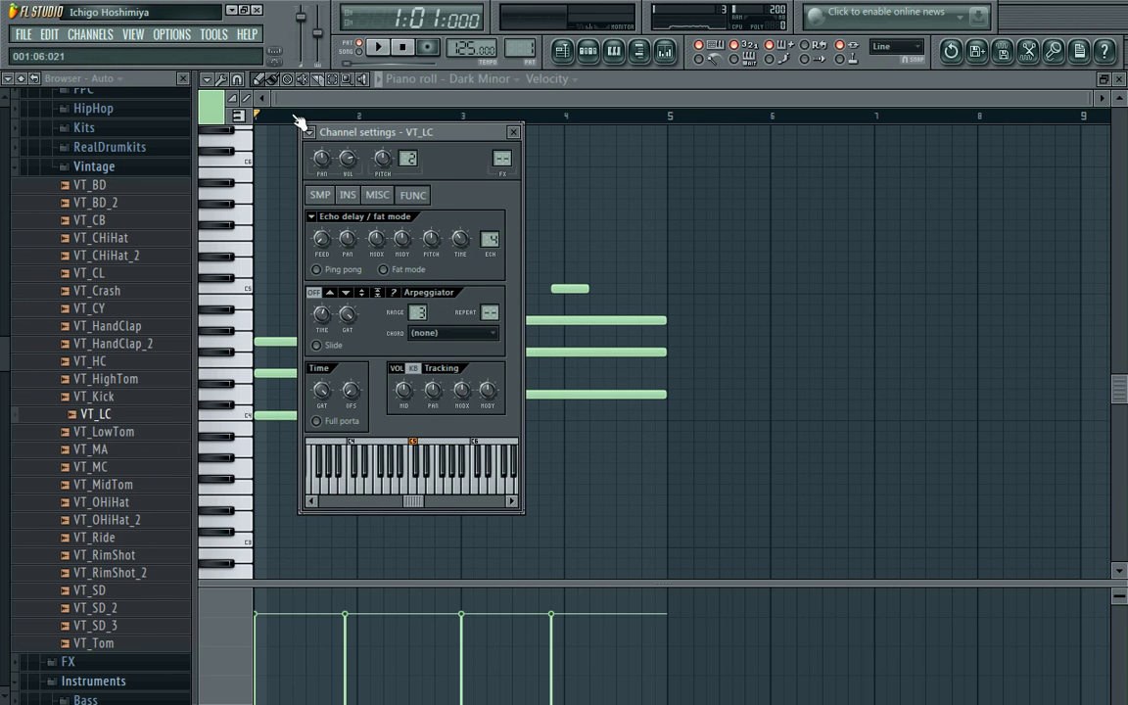
left_click(184, 82)
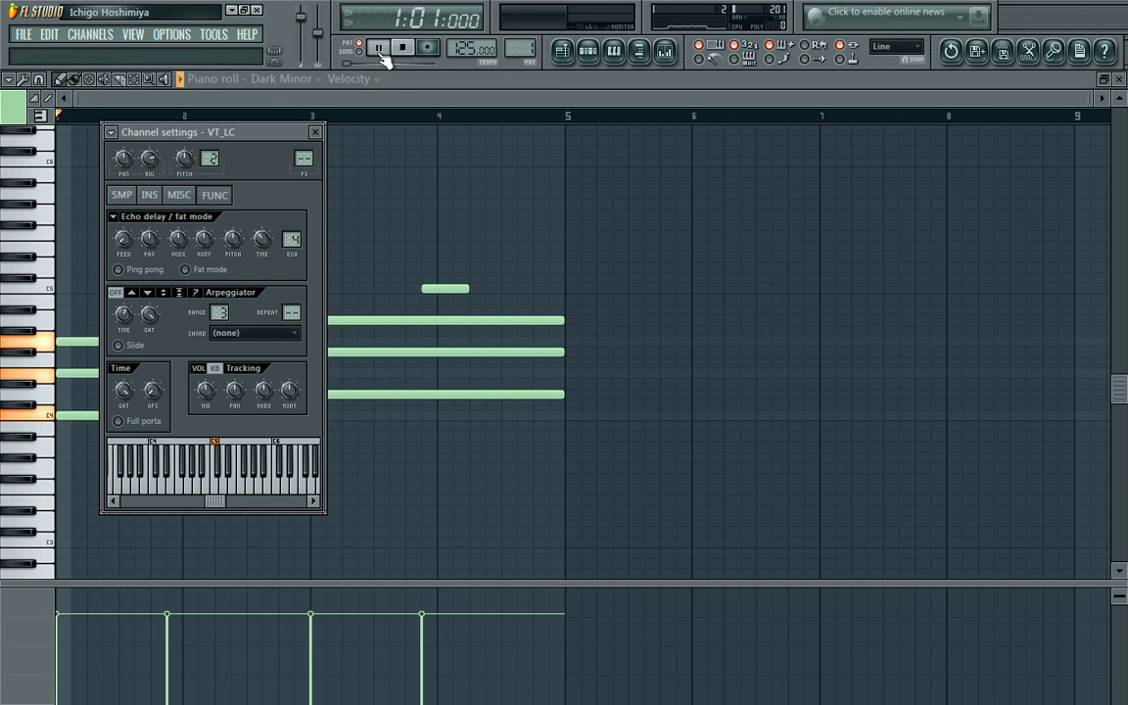
Draw two C5 notes of two steps each for VT_LC at steps 3 and 7 of bar 1, during playback.
left_click(282, 78)
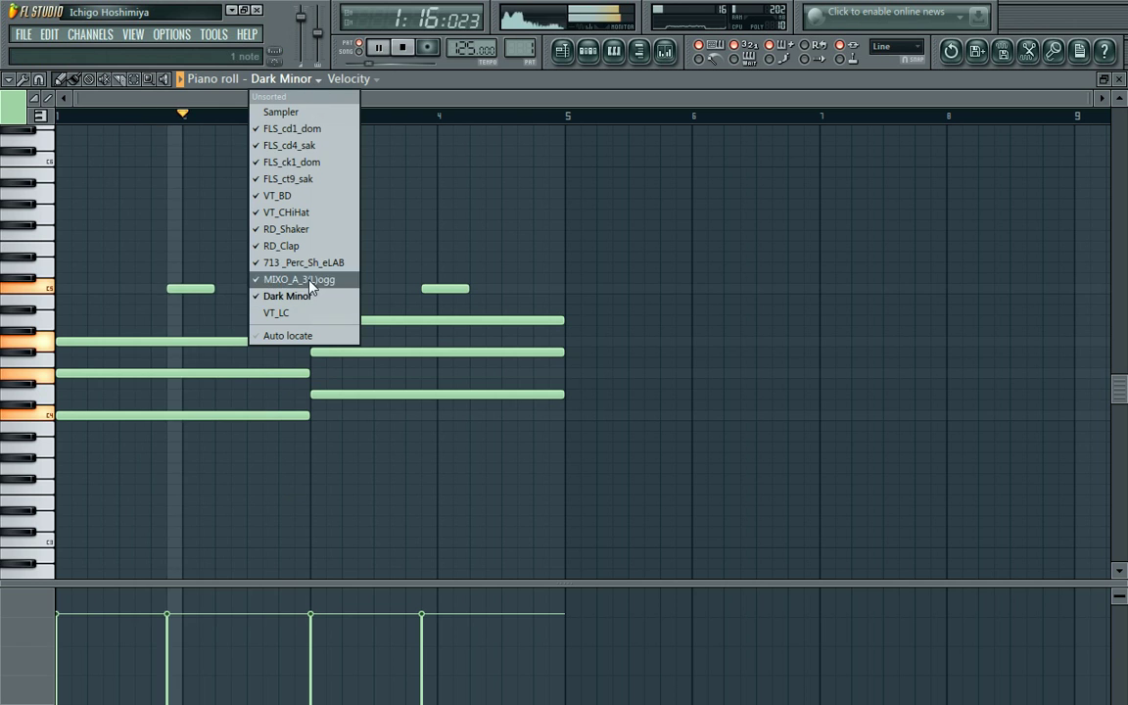
left_click(304, 314)
left_click(77, 353)
left_click_drag(119, 352, 89, 352)
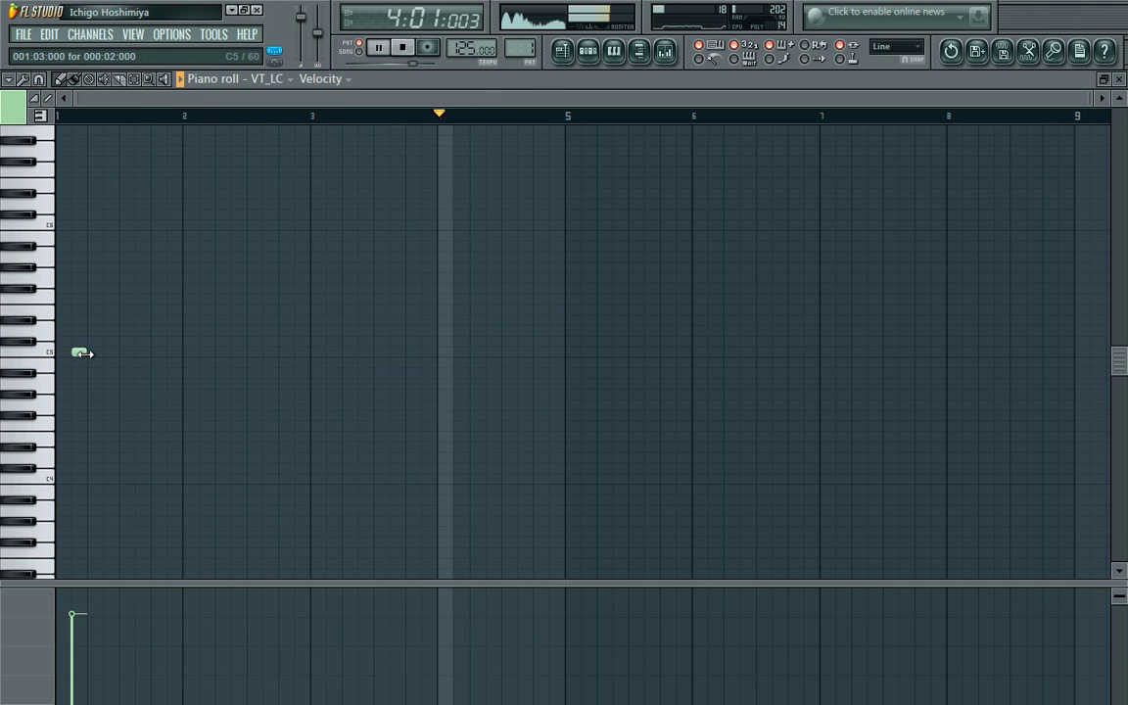
left_click(107, 352)
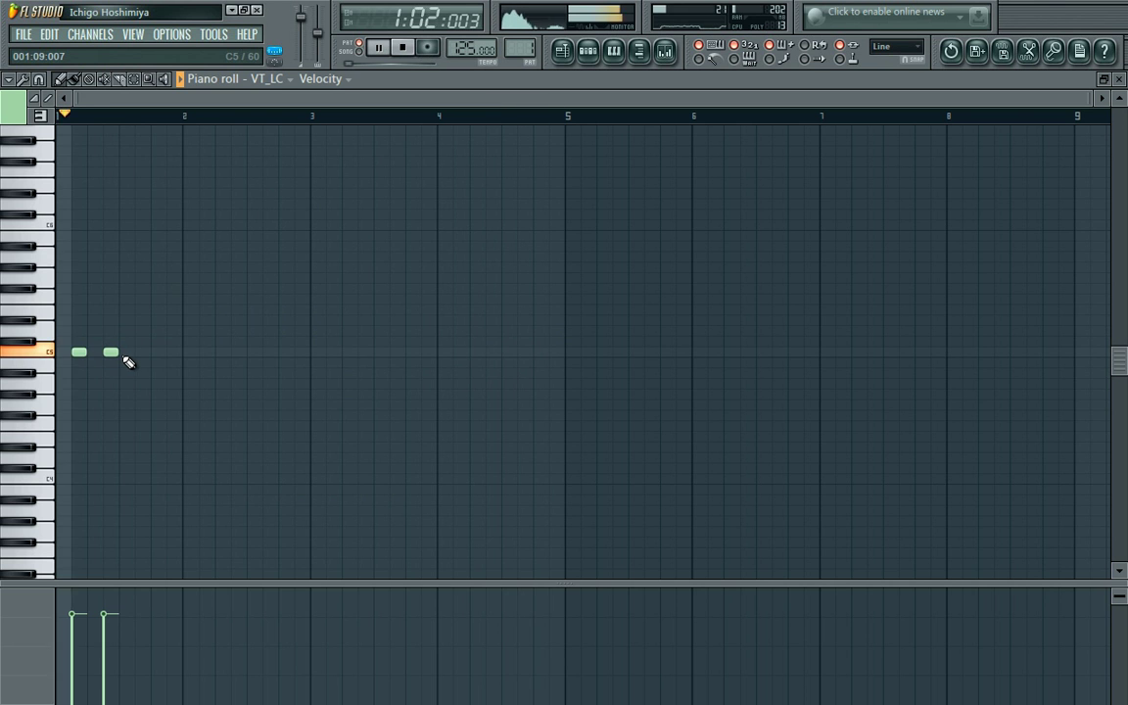
left_click(404, 49)
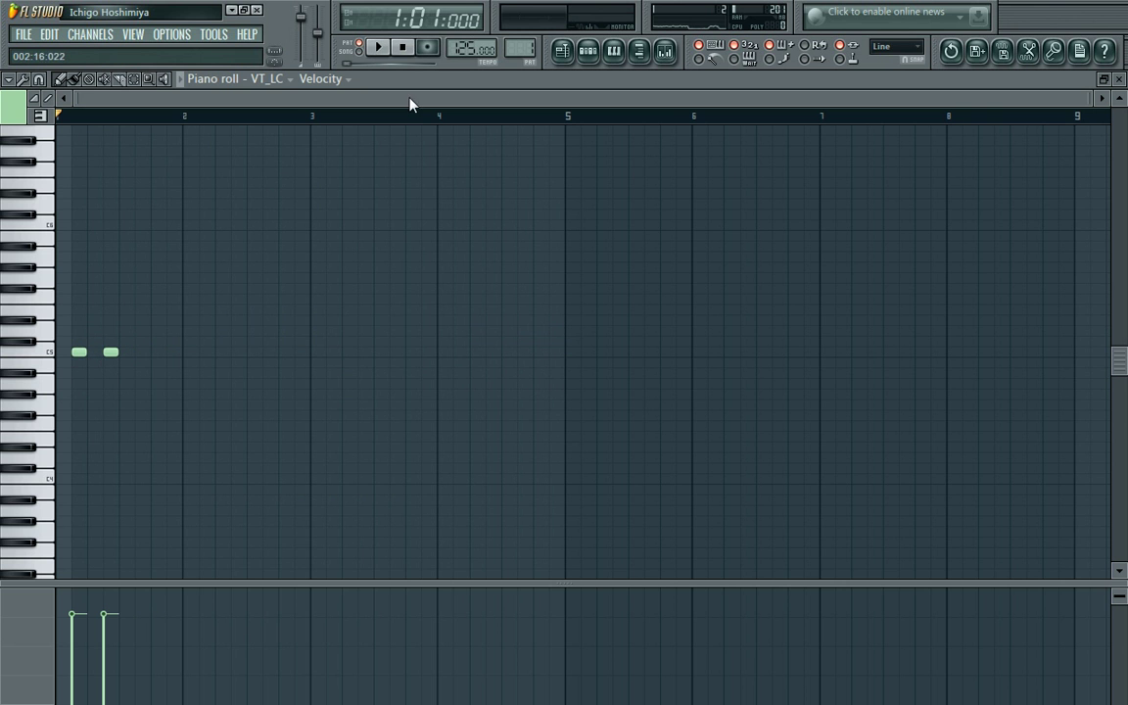
Pan the first VT_LC note 64% left and the second one 67% right in their note properties.
left_click_drag(1089, 98, 549, 98)
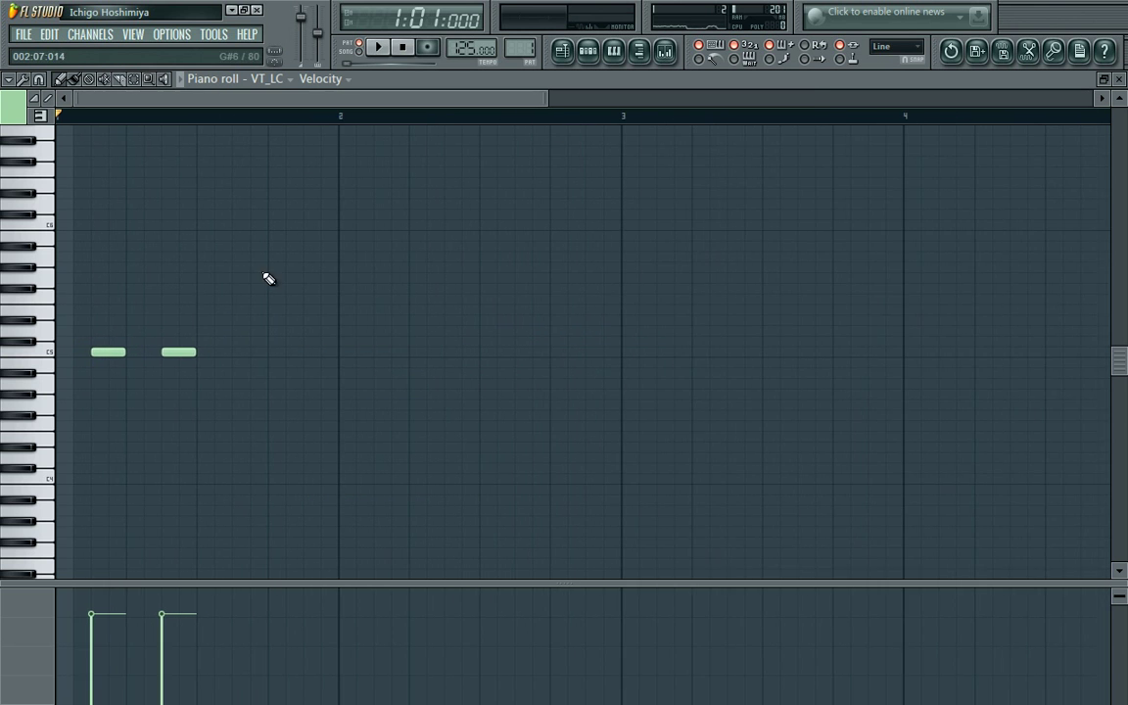
double_click(100, 352)
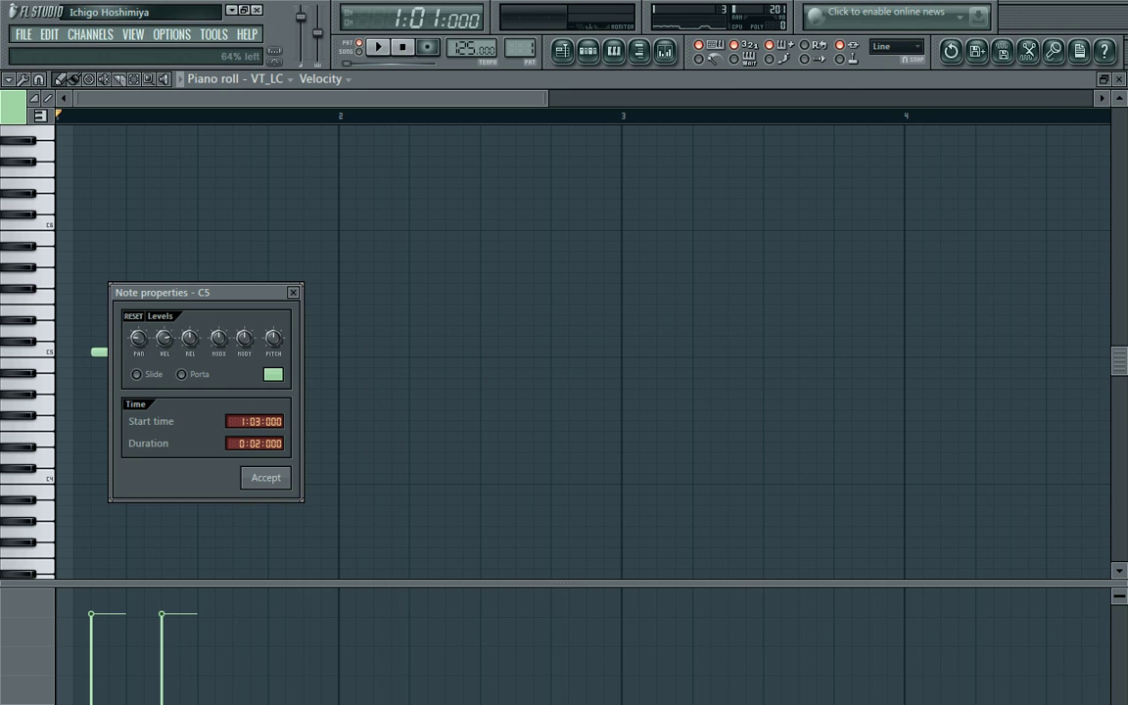
left_click(272, 484)
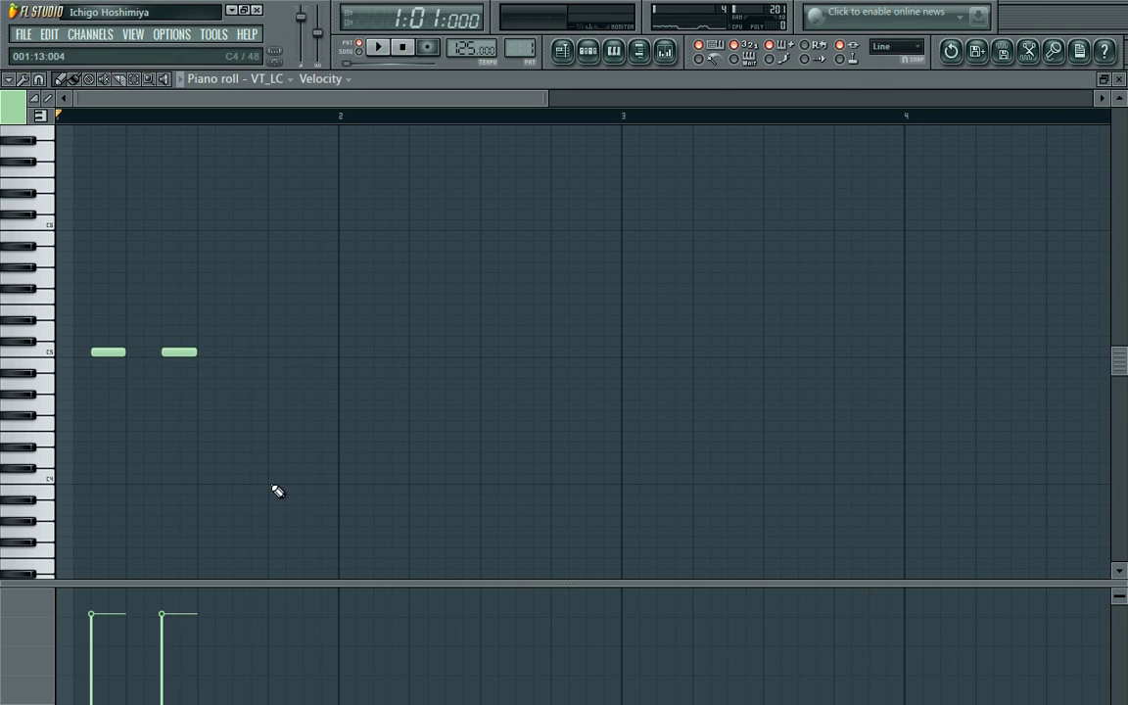
double_click(171, 352)
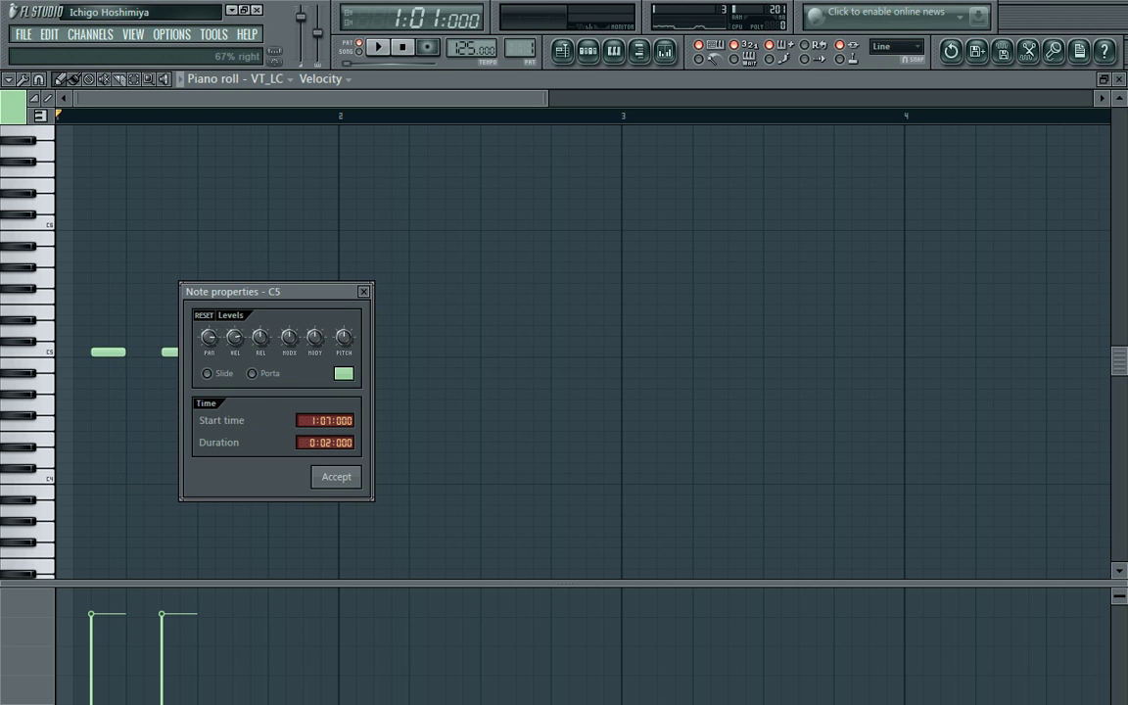
left_click(337, 478)
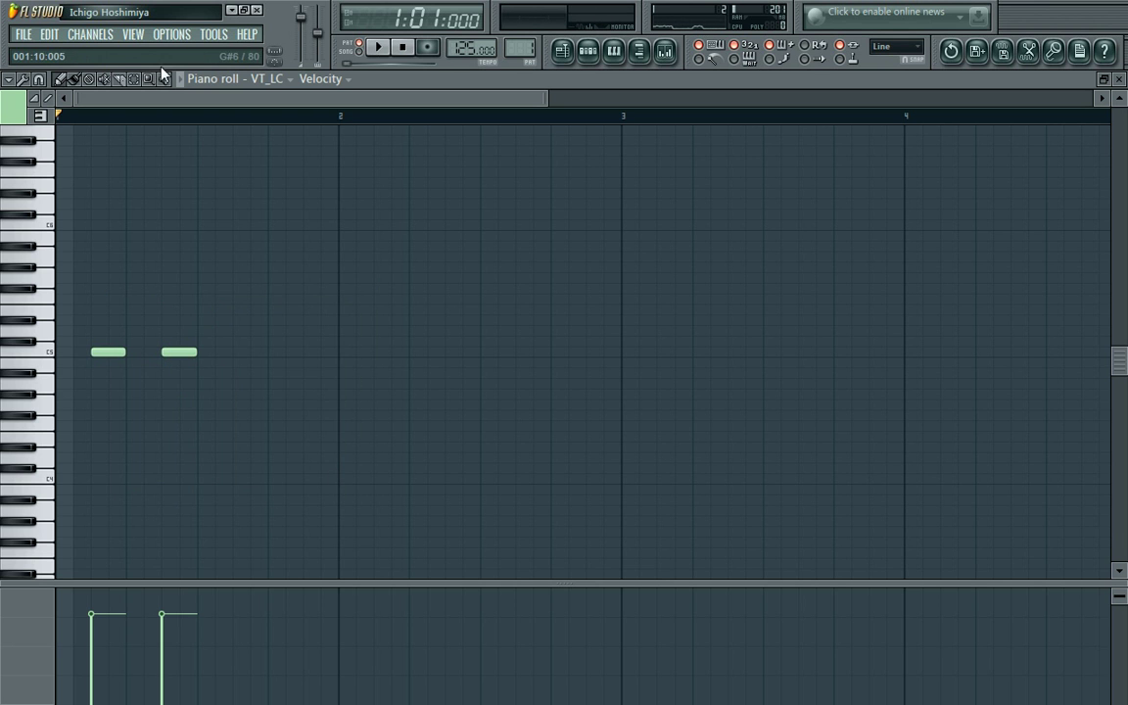
Duplicate the two panned VT_LC notes within bar 1 and move the first note to start at step 4.
left_click_drag(101, 336, 99, 338)
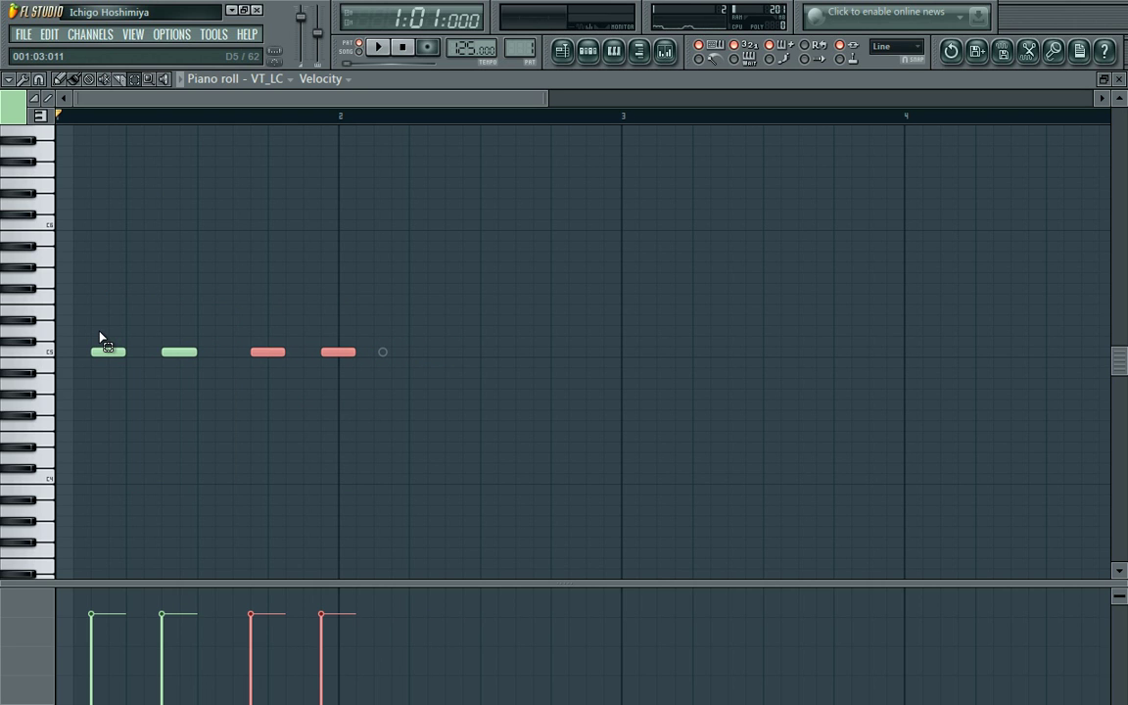
key("shift+Right")
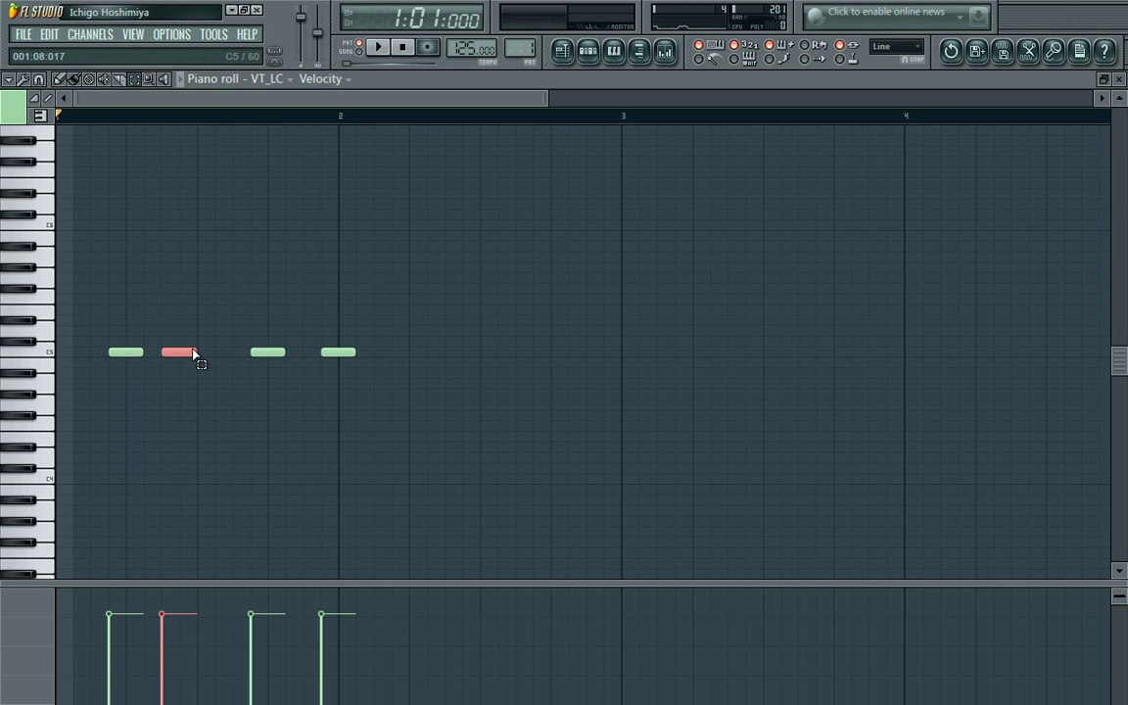
Repeat the four-note VT_LC pattern of bar 1 through bars 2 to 4.
left_click_drag(343, 396, 111, 345)
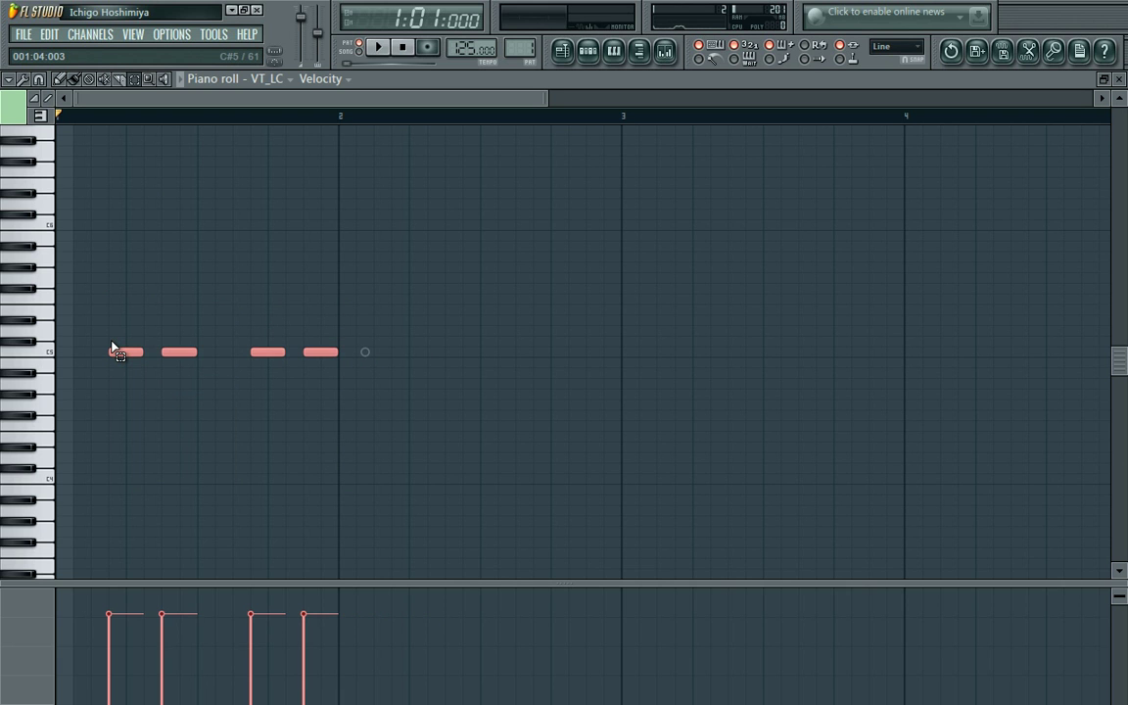
key("ctrl+b")
key("shift+Right")
key("shift+Right")
key("shift+Right")
key("shift+Right")
key("shift+Right")
key("shift+Right")
key("ctrl+v")
key("shift+Right")
key("shift+Right")
key("shift+Right")
key("shift+Right")
key("shift+Right")
key("shift+Right")
key("shift+Right")
key("shift+Right")
key("shift+Right")
key("shift+Right")
key("shift+Right")
key("shift+Right")
key("shift+Right")
key("shift+Right")
key("shift+Right")
key("shift+Right")
key("shift+Right")
key("shift+Right")
key("shift+Right")
key("shift+Right")
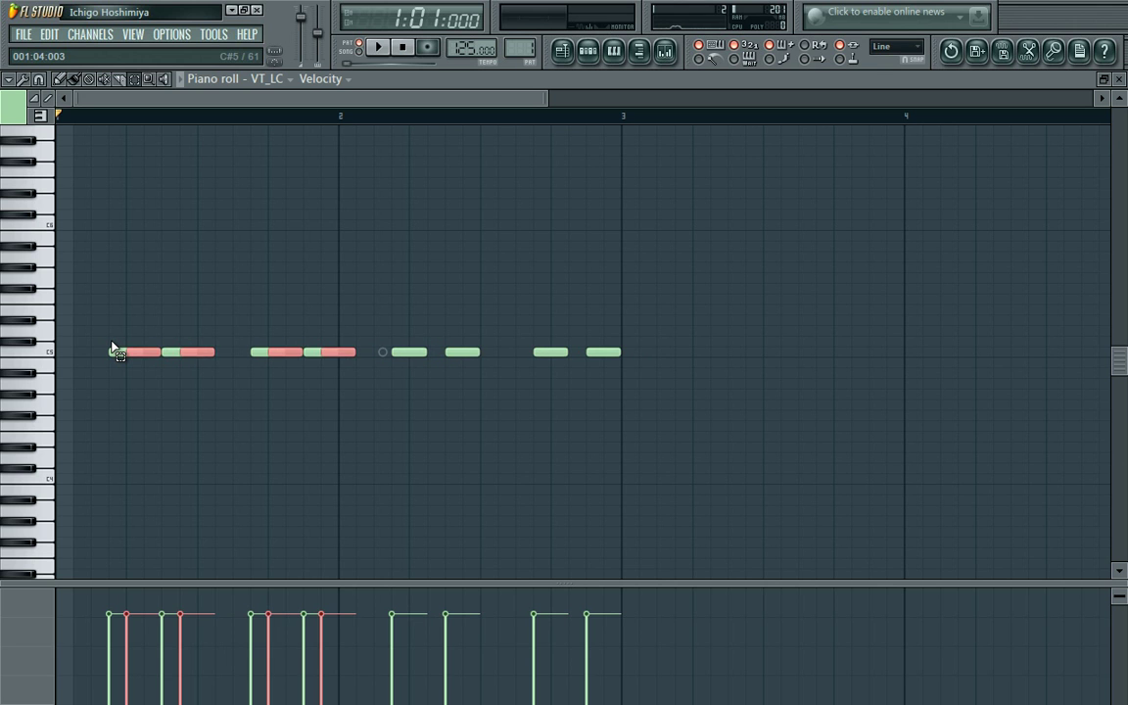
key("shift+Right")
key("shift+Right")
key("shift+Right")
key("shift+Right")
key("shift+Right")
key("shift+Right")
key("shift+Right")
key("shift+Right")
key("shift+Right")
key("shift+Right")
key("shift+Right")
key("shift+Right")
key("shift+Right")
key("shift+Right")
key("shift+Right")
key("shift+Right")
key("shift+Left")
key("shift+Left")
key("shift+Left")
key("shift+Left")
key("shift+Left")
key("shift+Left")
key("shift+Left")
key("shift+Left")
key("shift+Left")
key("shift+Left")
key("shift+Left")
key("shift+Left")
key("shift+Left")
key("shift+Left")
key("shift+Left")
key("shift+Left")
key("shift+Left")
key("shift+Left")
key("shift+Left")
key("shift+Left")
key("shift+Left")
key("shift+Left")
key("shift+Left")
key("shift+Left")
key("shift+Left")
key("shift+Left")
key("shift+Right")
key("shift+Right")
key("shift+Right")
key("shift+Right")
key("shift+Right")
key("shift+Right")
key("shift+Right")
key("shift+Right")
key("shift+Right")
key("shift+Right")
key("shift+Right")
key("shift+Right")
key("shift+Right")
key("shift+Right")
key("shift+Right")
key("shift+Right")
key("shift+Right")
key("shift+Right")
key("shift+Right")
key("shift+Right")
key("shift+Right")
key("shift+Right")
key("shift+Right")
key("shift+Right")
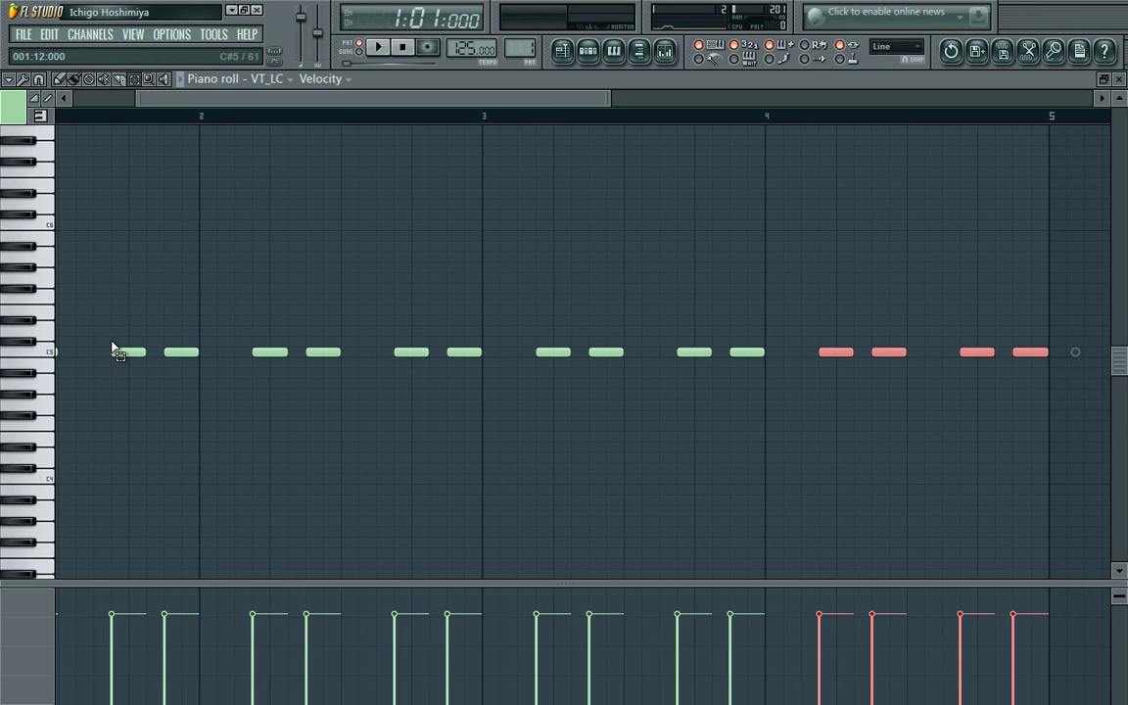
scroll(80, 117, "up", 3)
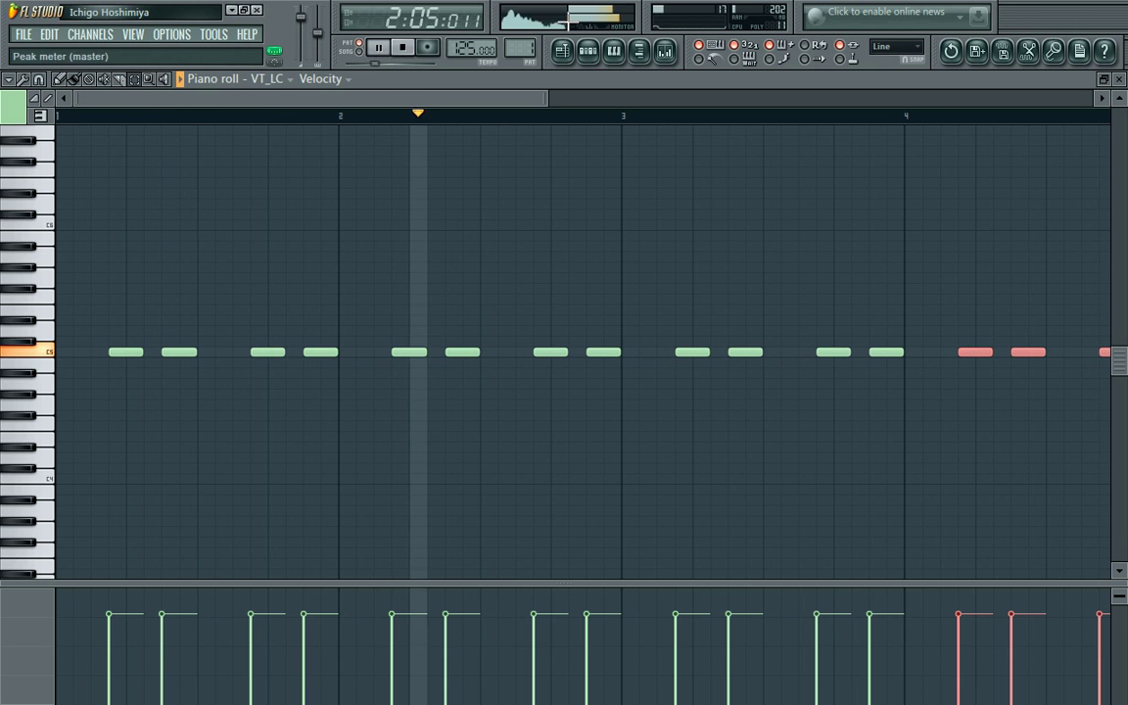
Stop playback and solo VT_LC in the step sequencer, keeping VT_BD, VT_CHiHat and Dark Minor unmuted with it.
key("F6")
left_click(403, 49)
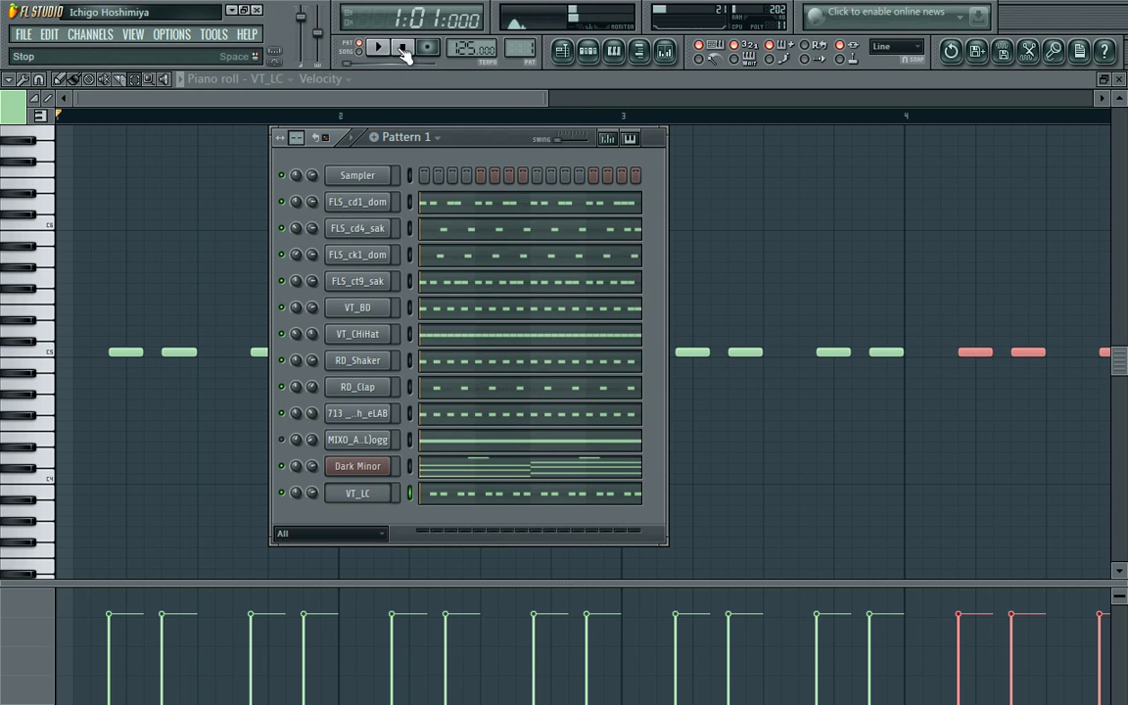
right_click(286, 494)
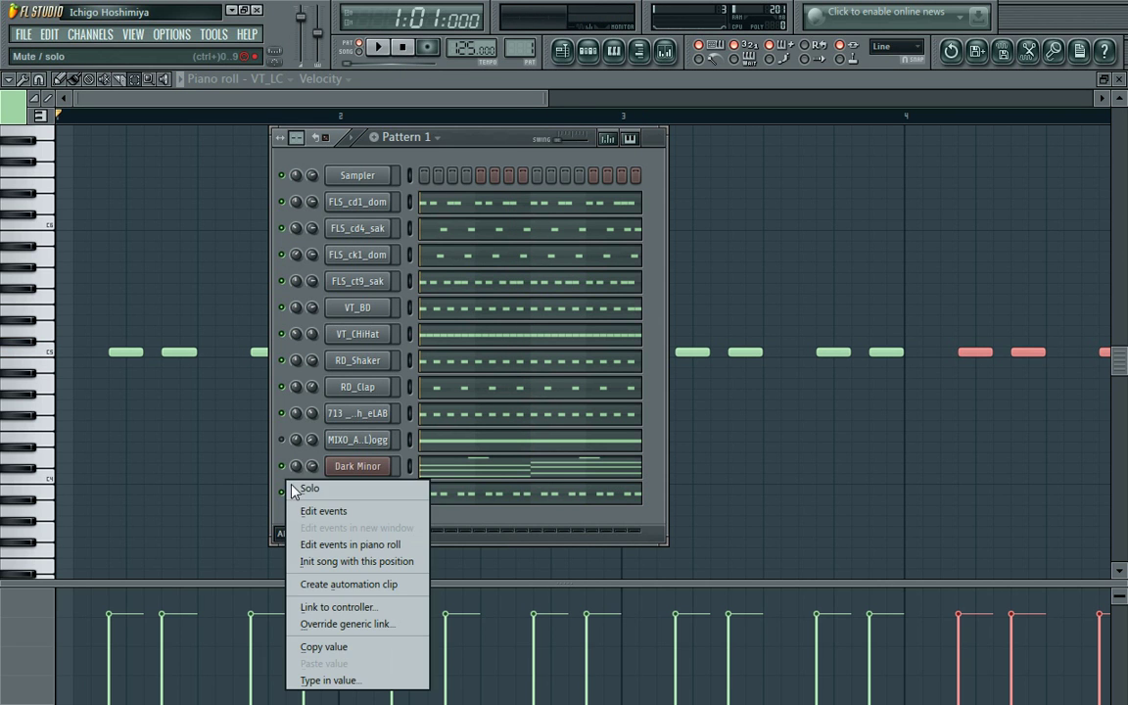
left_click(309, 489)
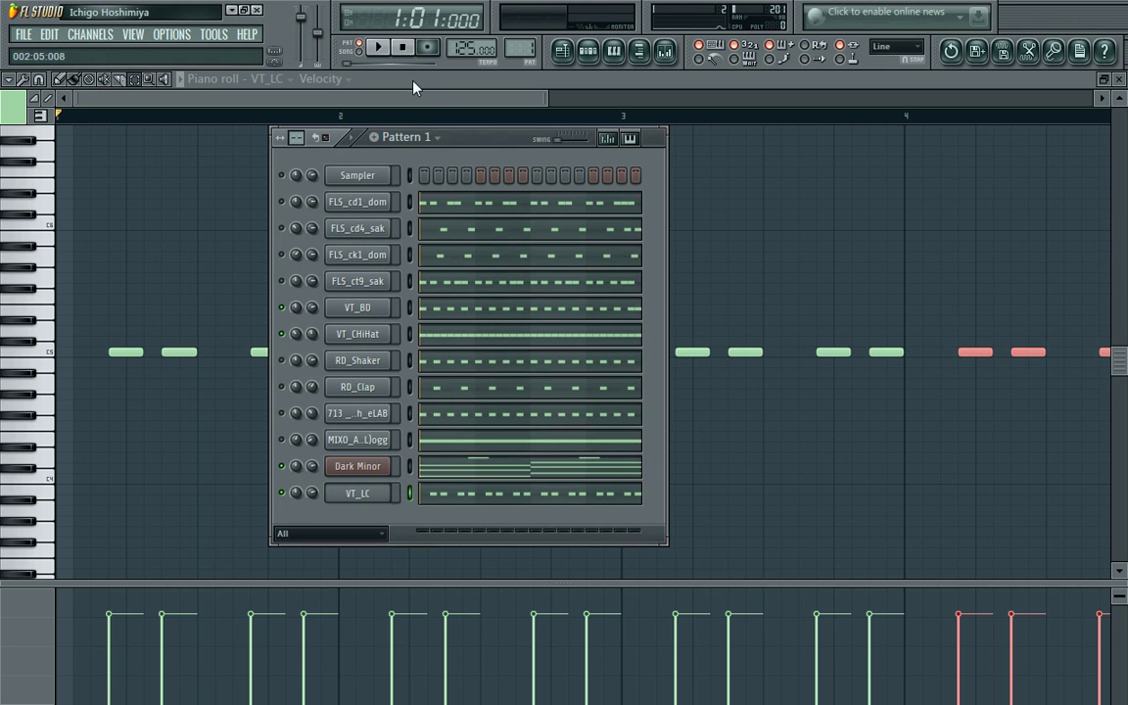
Play the reduced mix with Dark Minor muted and unmuted, and look at the VT_LC channel settings.
left_click(380, 49)
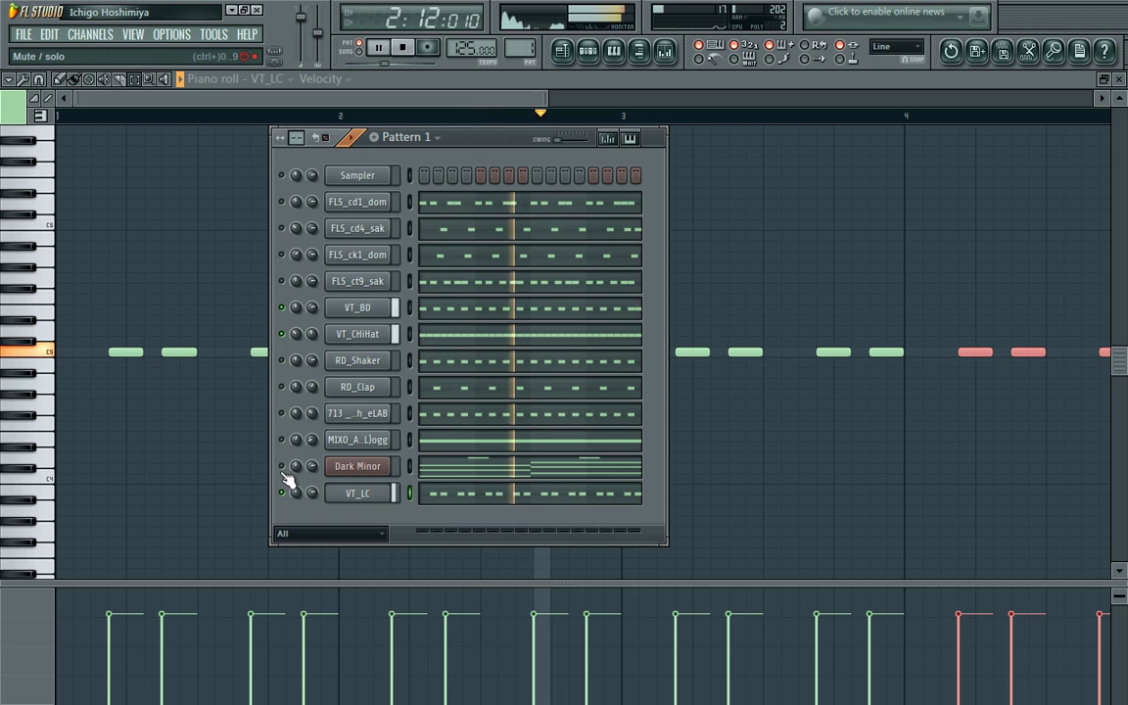
left_click(347, 494)
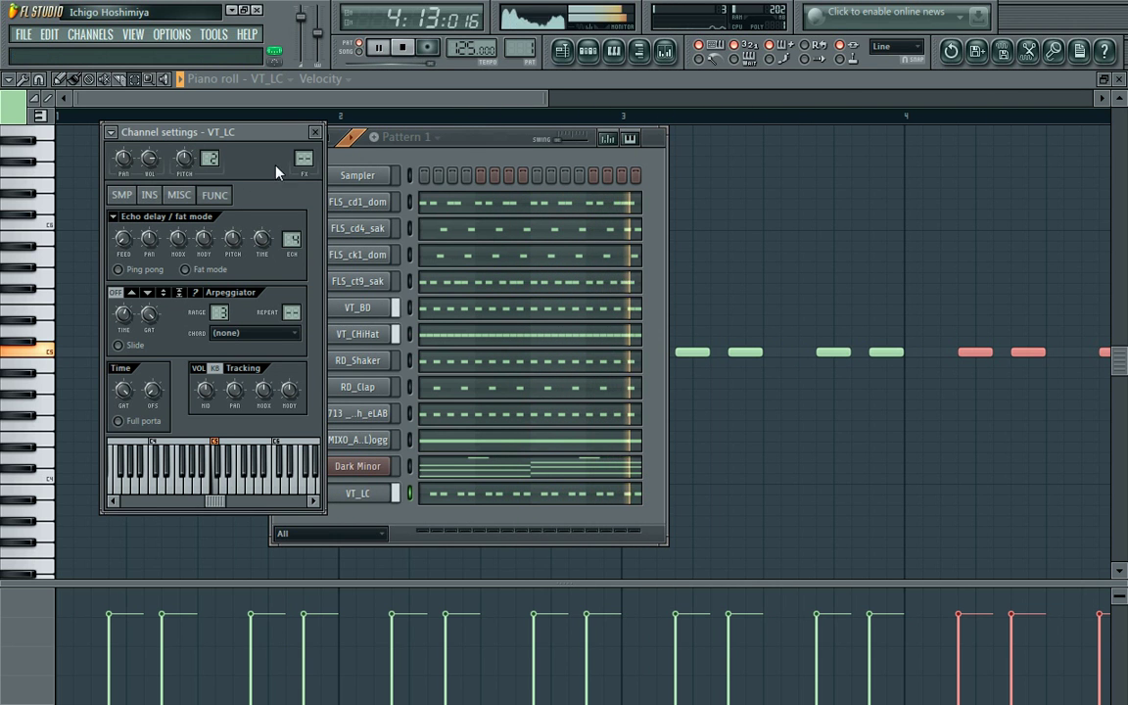
left_click(372, 169)
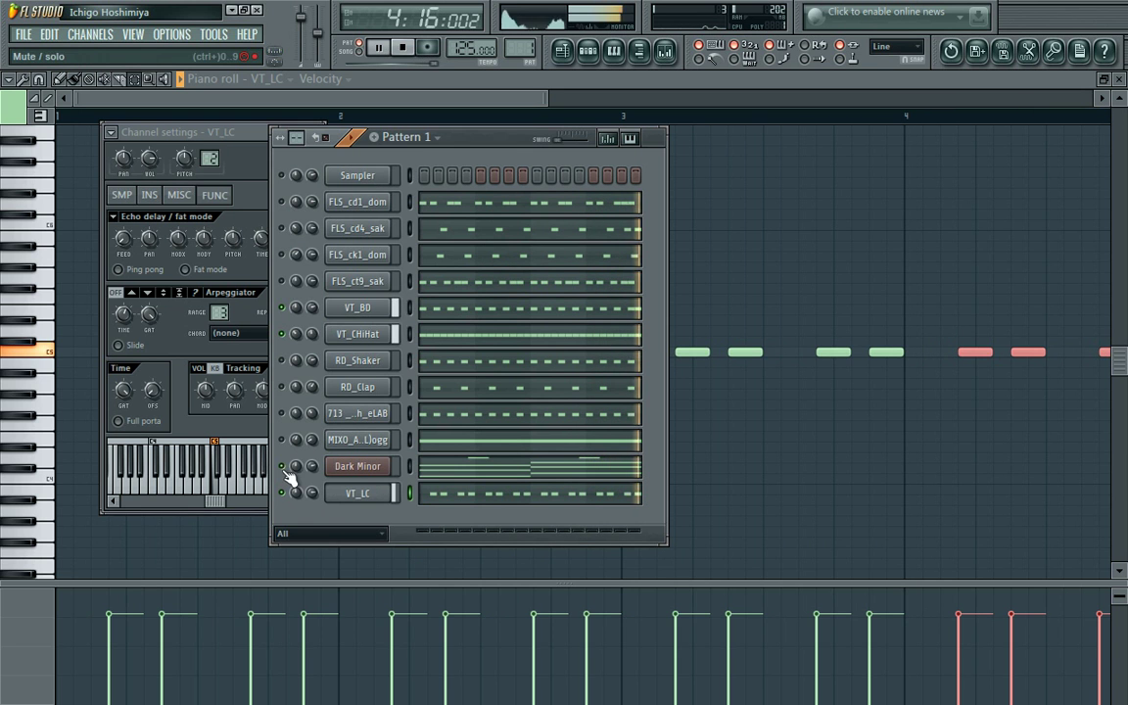
Unmute every channel except Sampler and FLS_ct9_sak, play the mix, and check the VT_LC and FLS_cd1_dom channel settings.
key("space")
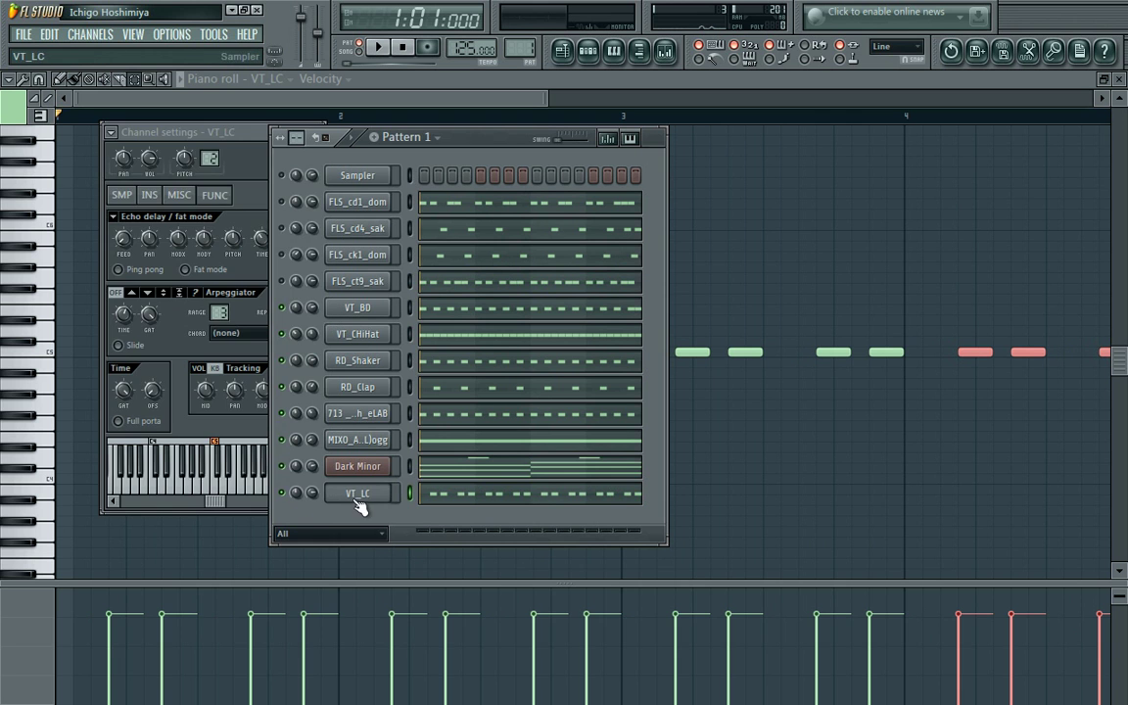
left_click(359, 501)
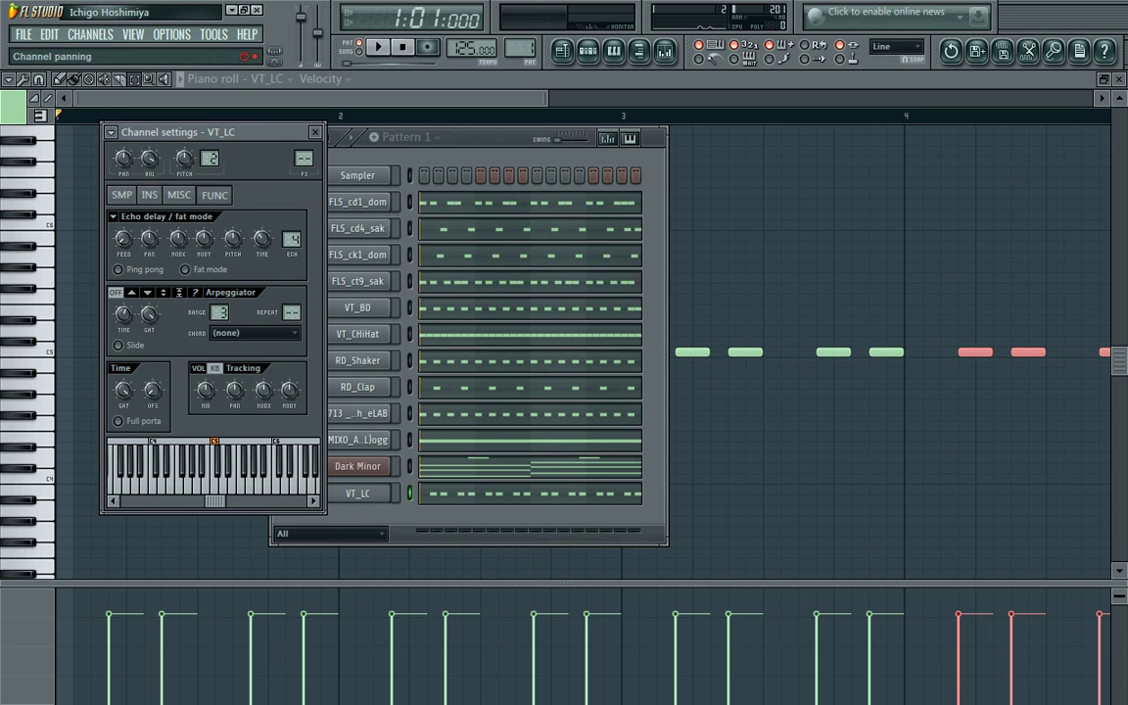
key("space")
left_click(389, 157)
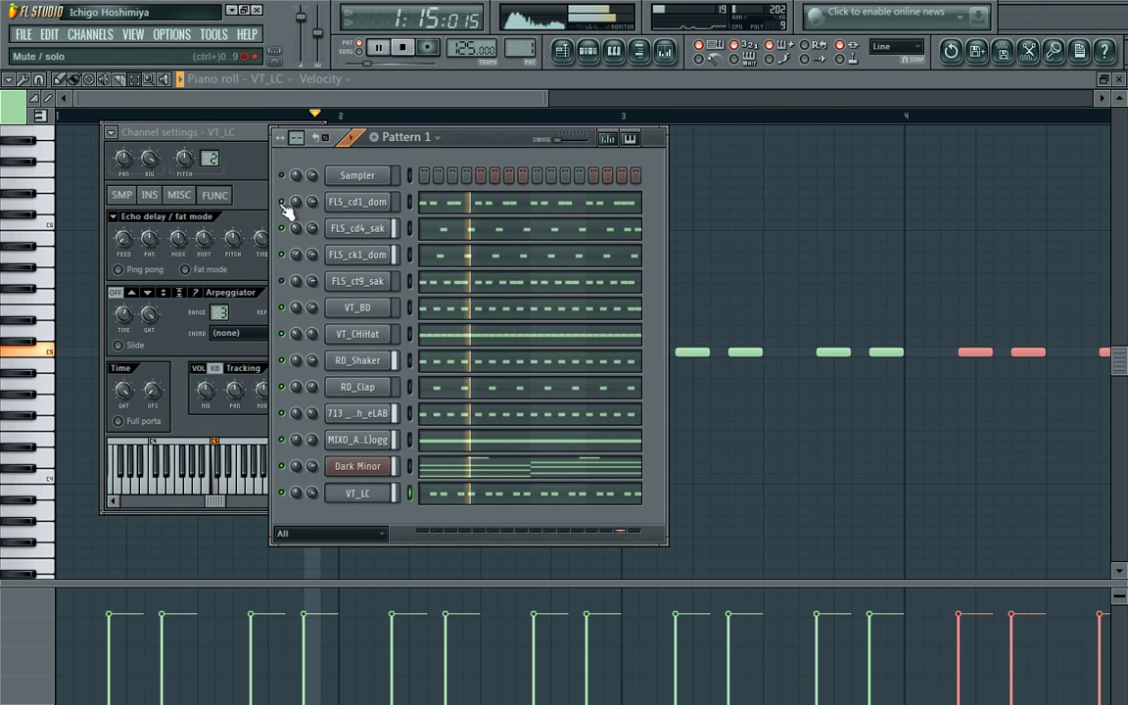
left_click(373, 206)
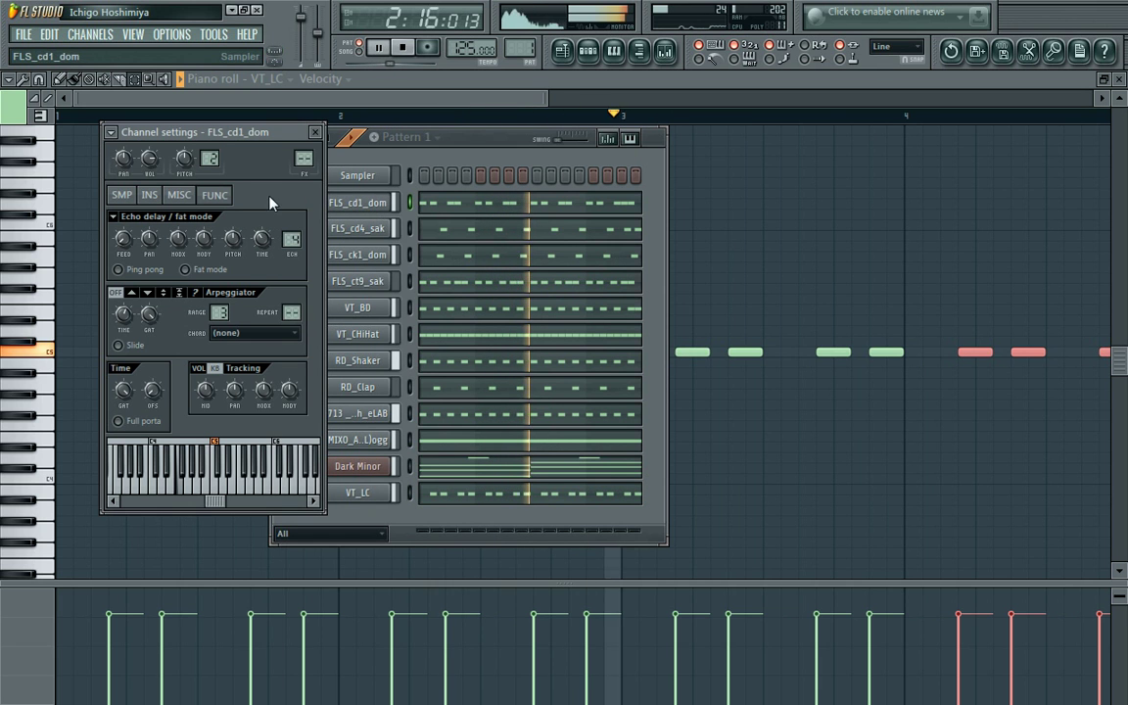
left_click(349, 160)
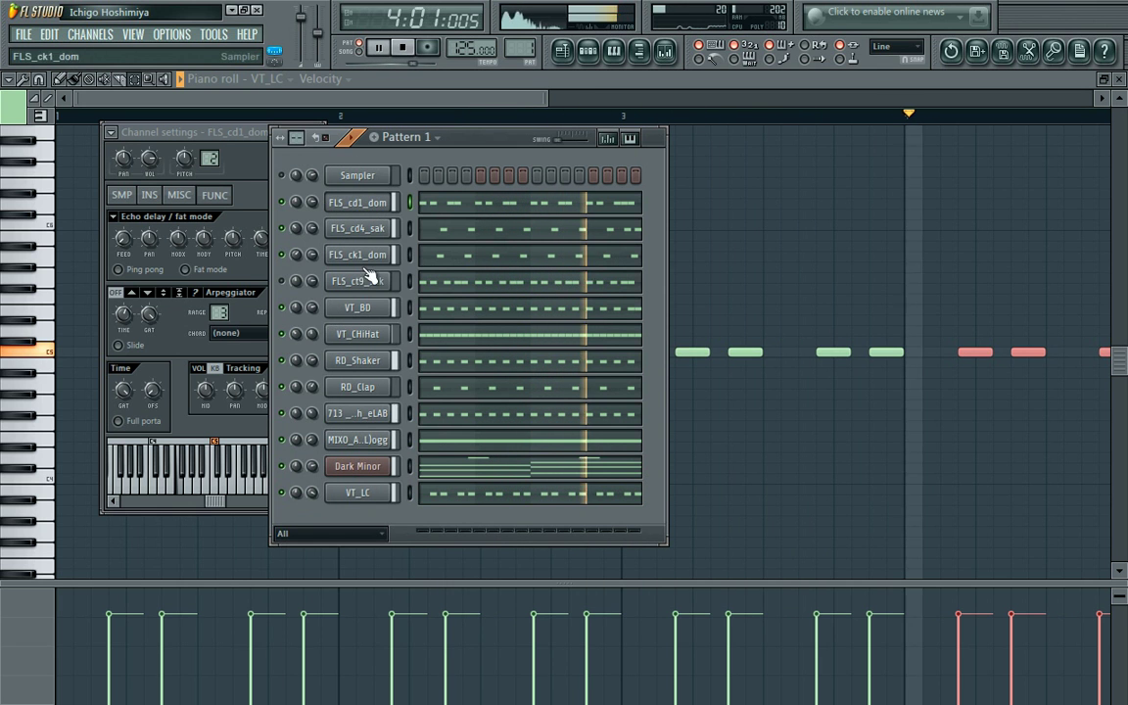
Stop playback and delete the FLS_ct9_sak channel from the step sequencer.
right_click(391, 277)
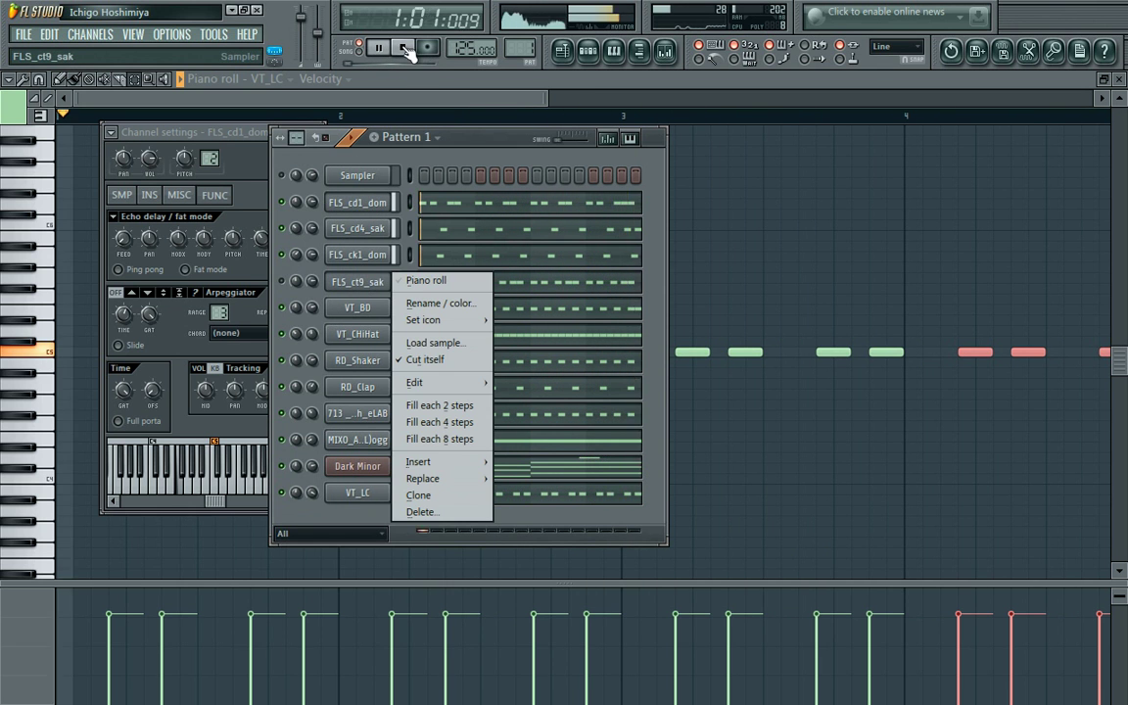
left_click(403, 48)
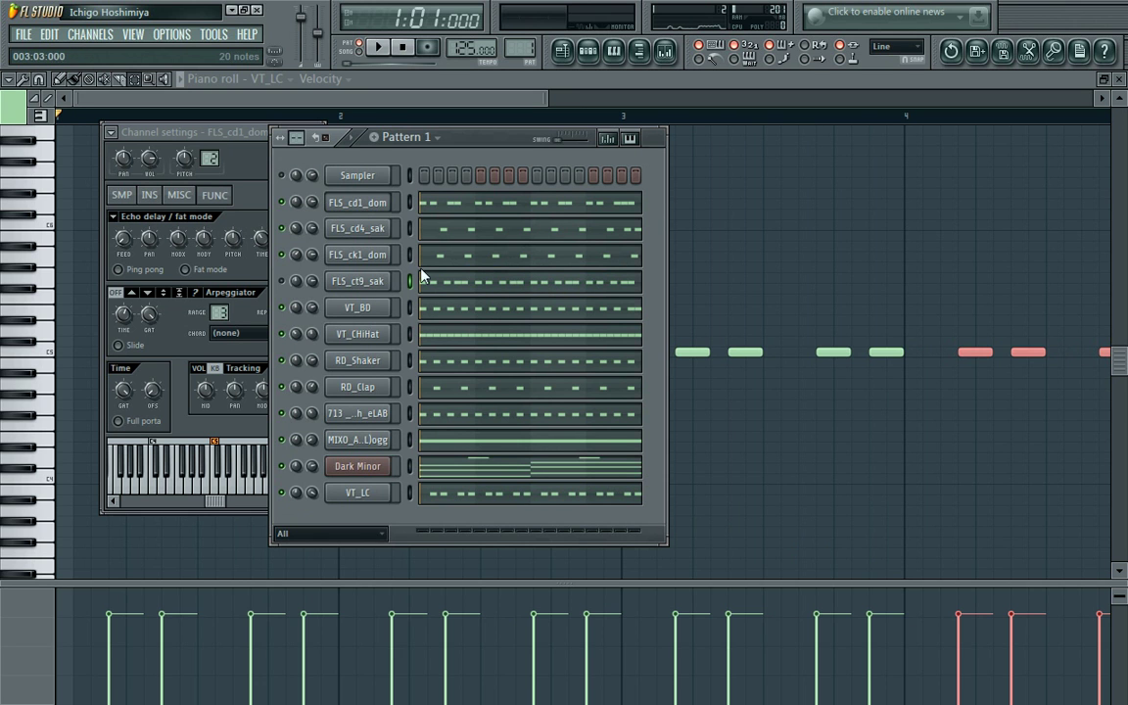
right_click(354, 284)
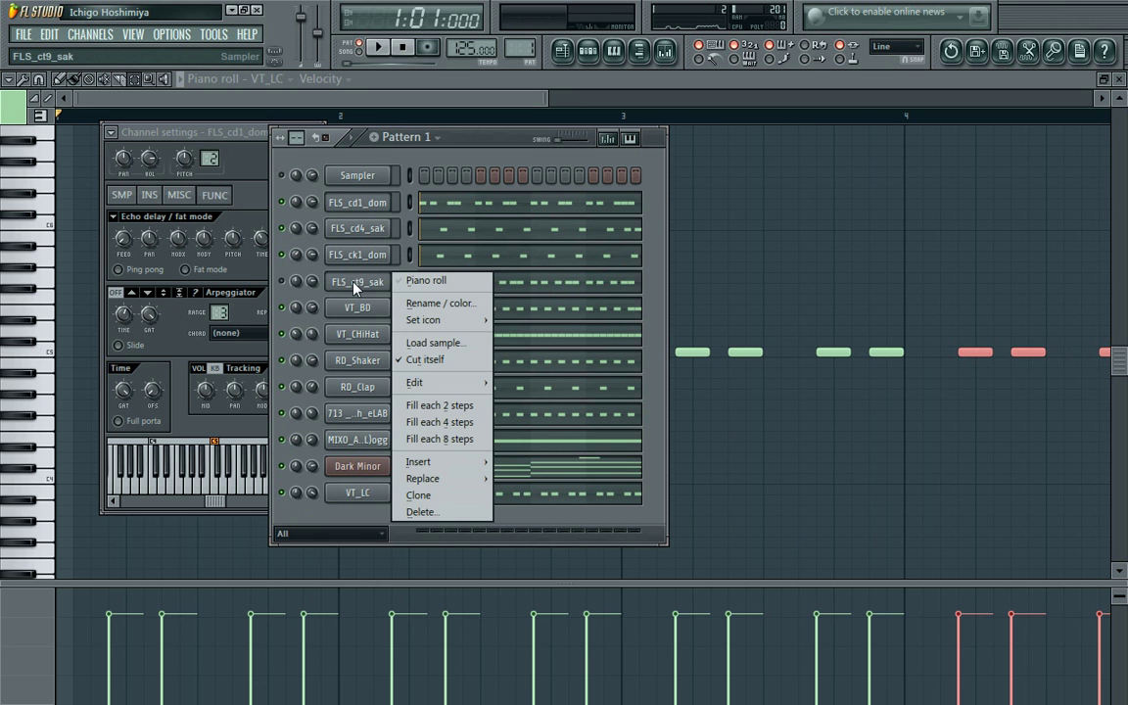
left_click(423, 512)
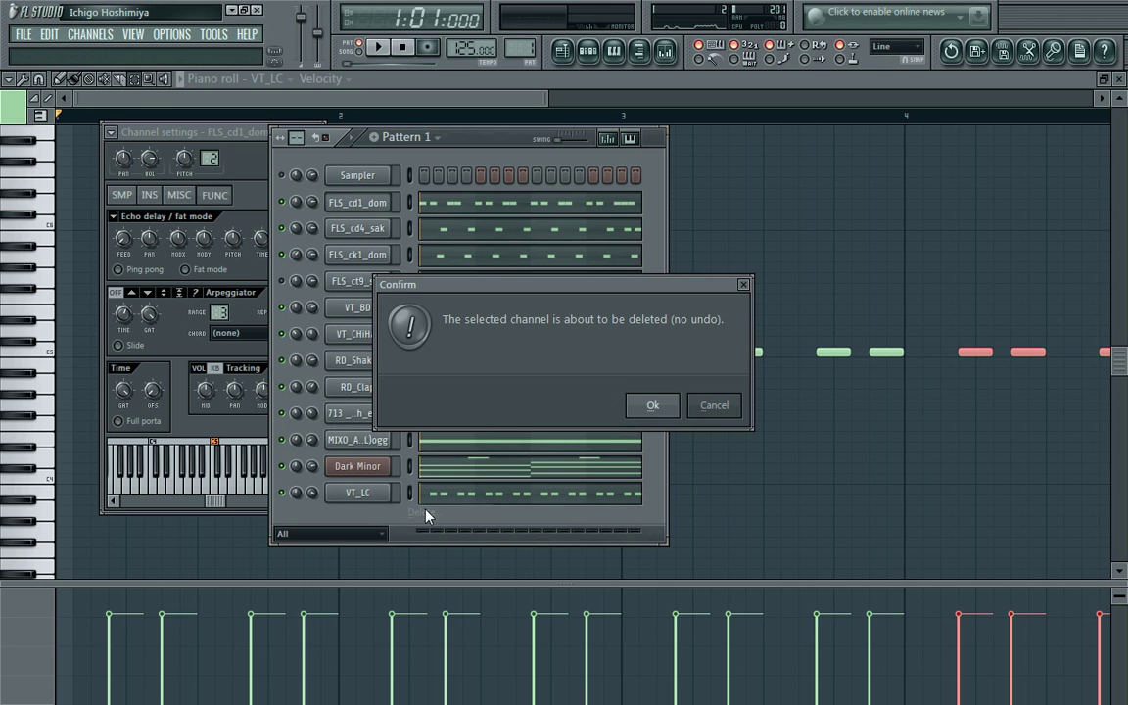
left_click(653, 404)
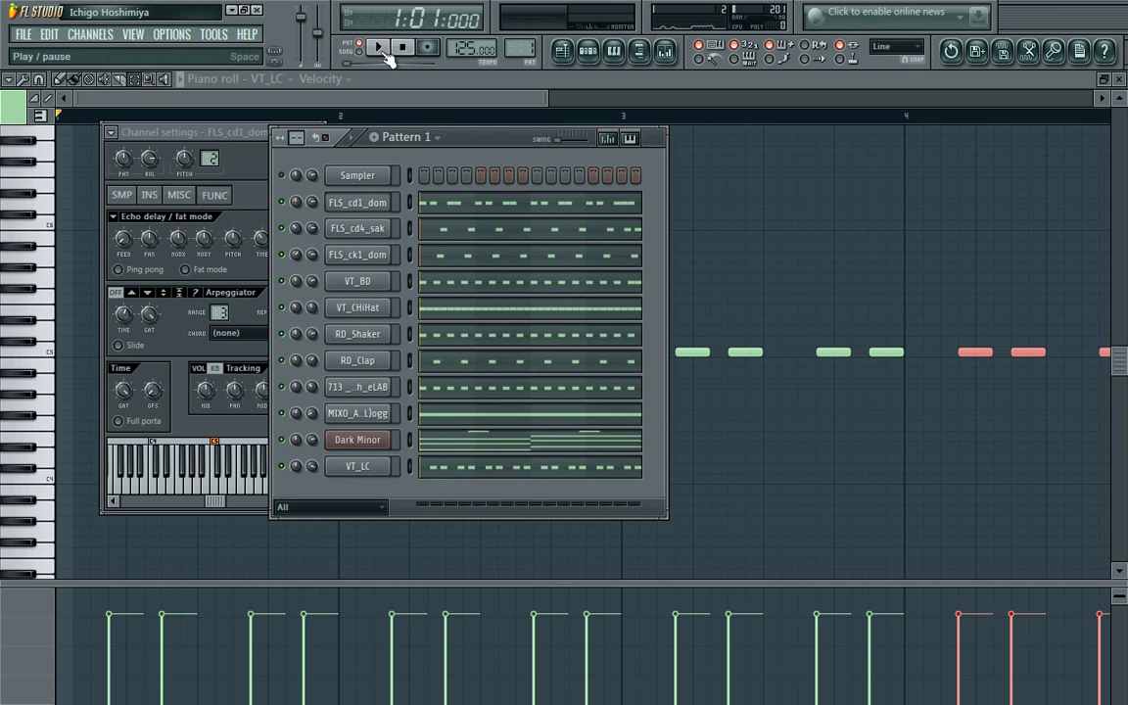
Play back the remaining channels, stop playback, and close the FLS_cd1_dom channel settings.
left_click(382, 49)
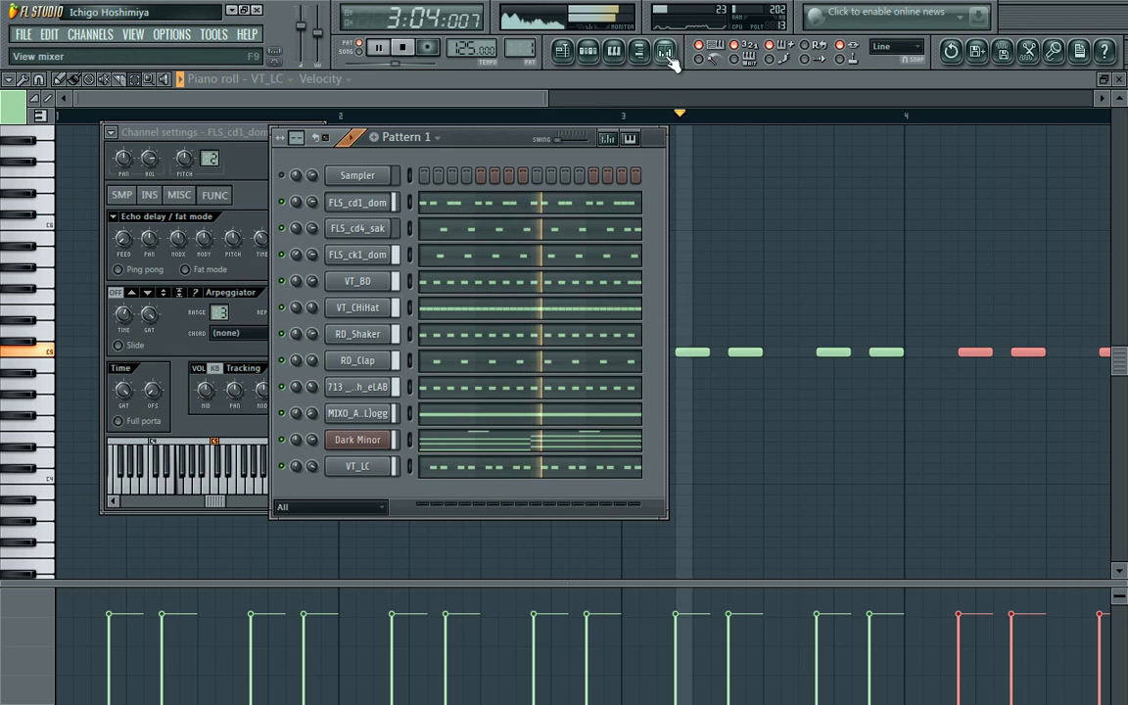
left_click(666, 52)
left_click(666, 53)
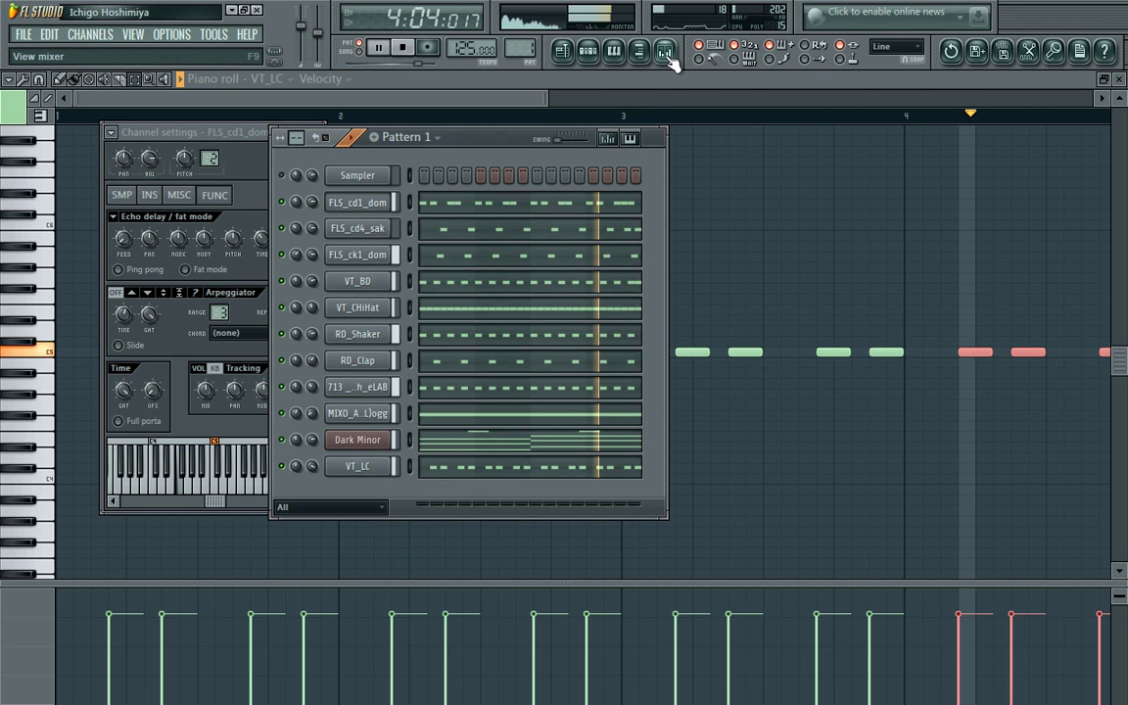
left_click(404, 49)
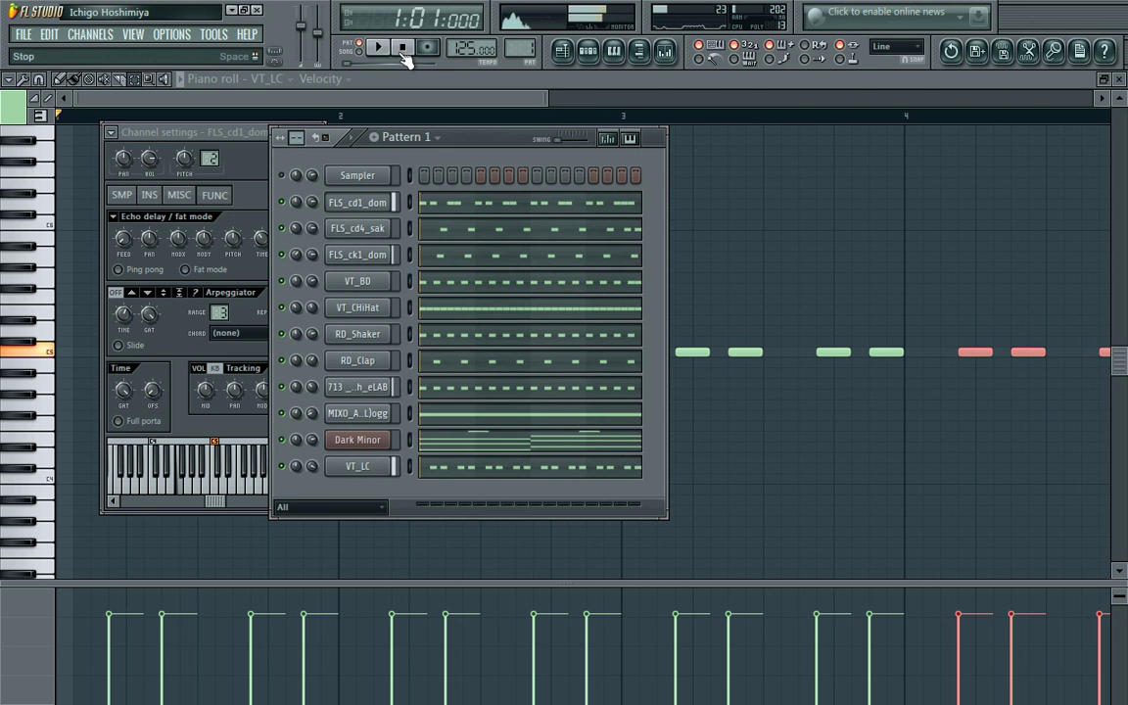
left_click_drag(225, 125, 225, 121)
left_click(315, 128)
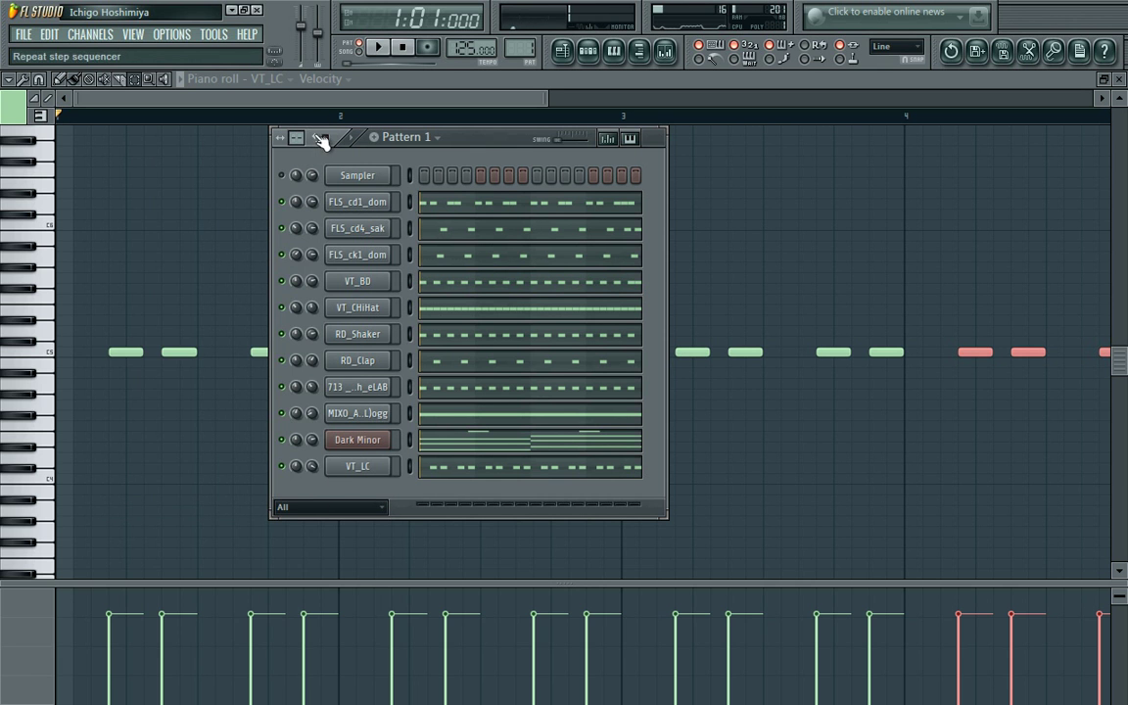
Show the recording toolbar of the Microsoft Expression Encoder screen capture running in the background.
key("super")
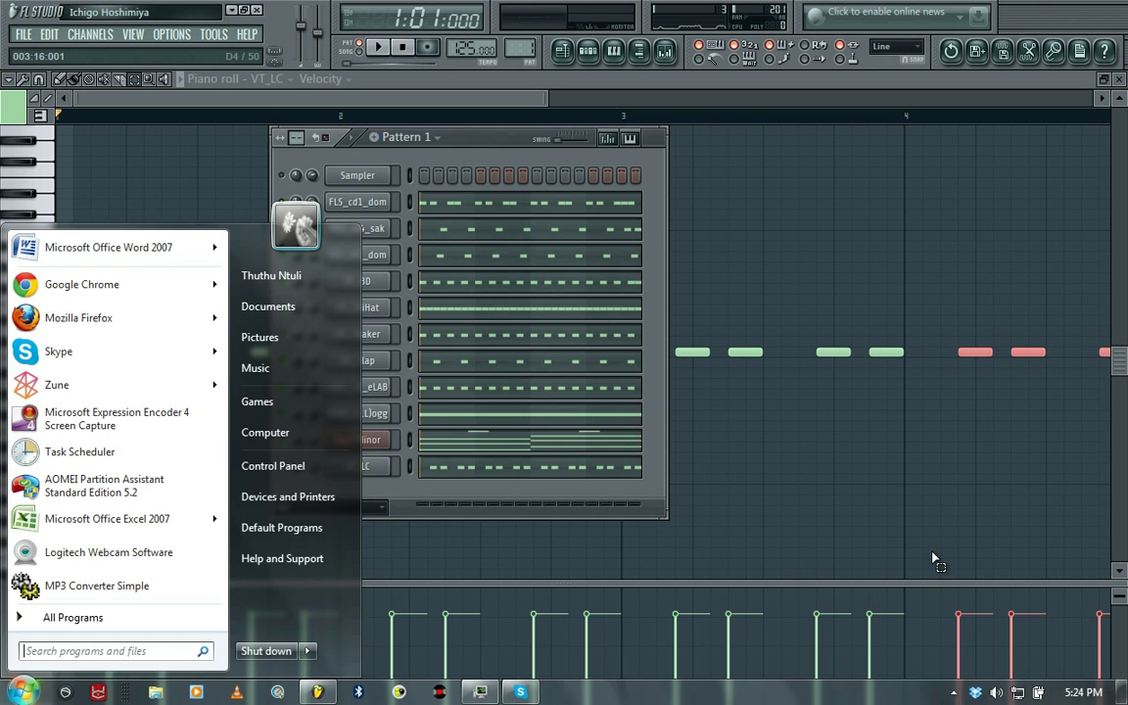
left_click(953, 693)
right_click(952, 552)
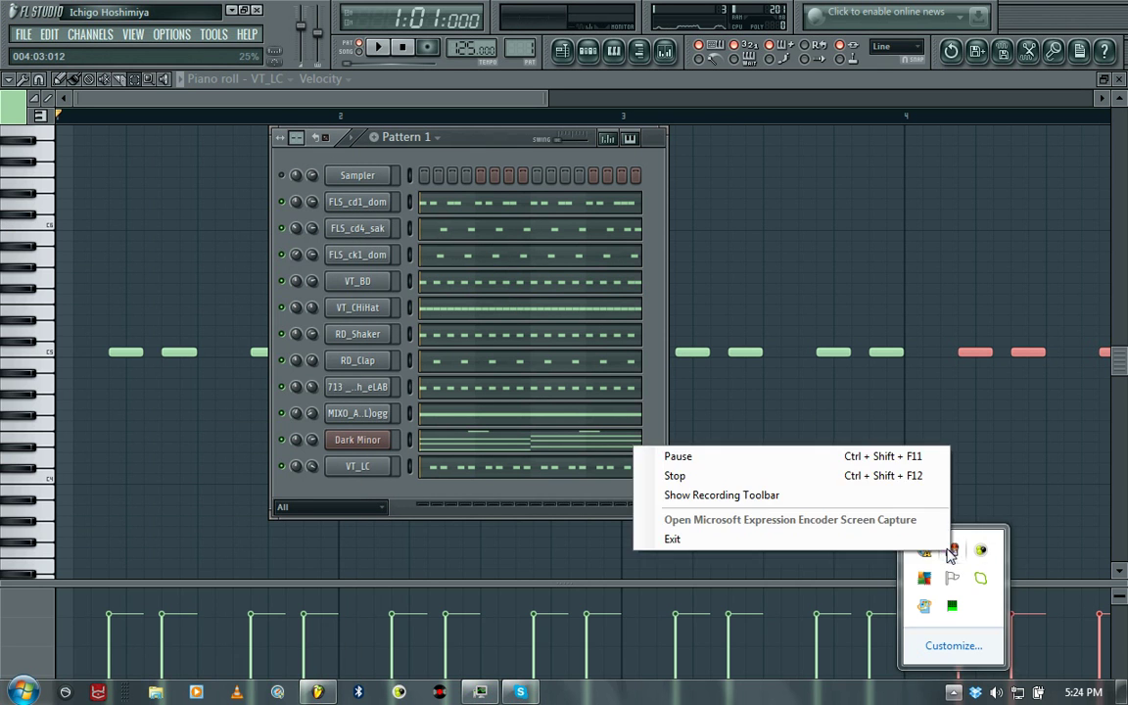
left_click(842, 498)
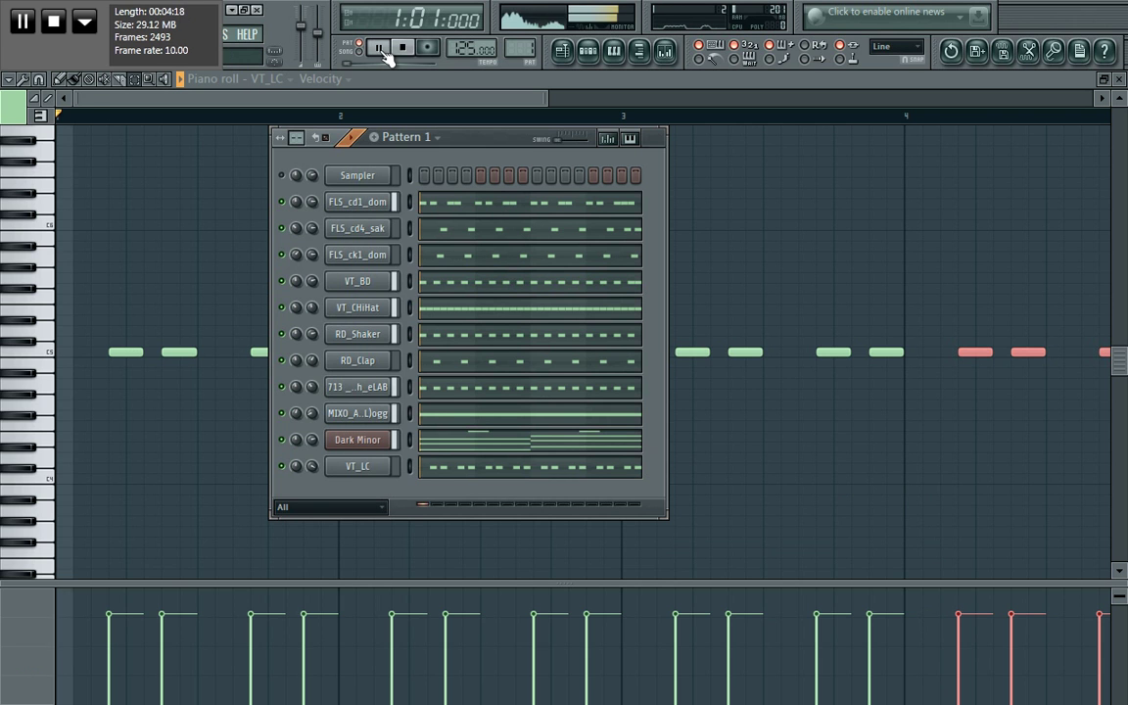
Play the pattern briefly, view all four bars of VT_LC notes, and look through the other pattern slots before returning to Pattern 1.
left_click(380, 48)
left_click(402, 47)
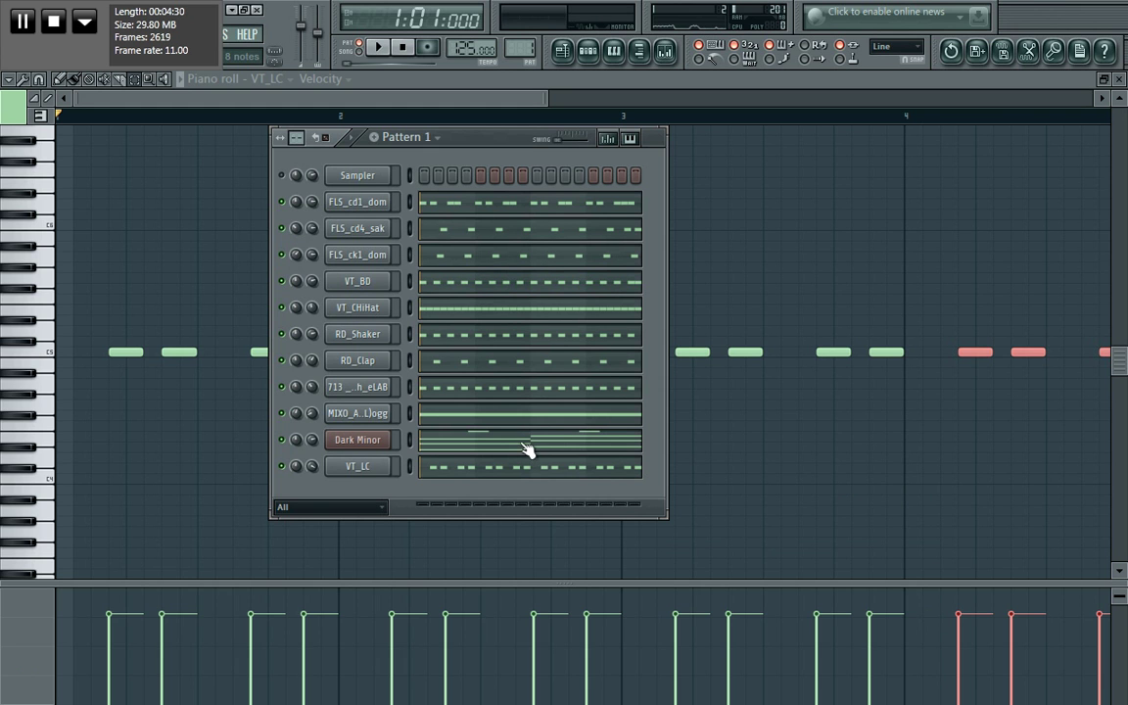
left_click_drag(544, 95, 947, 83)
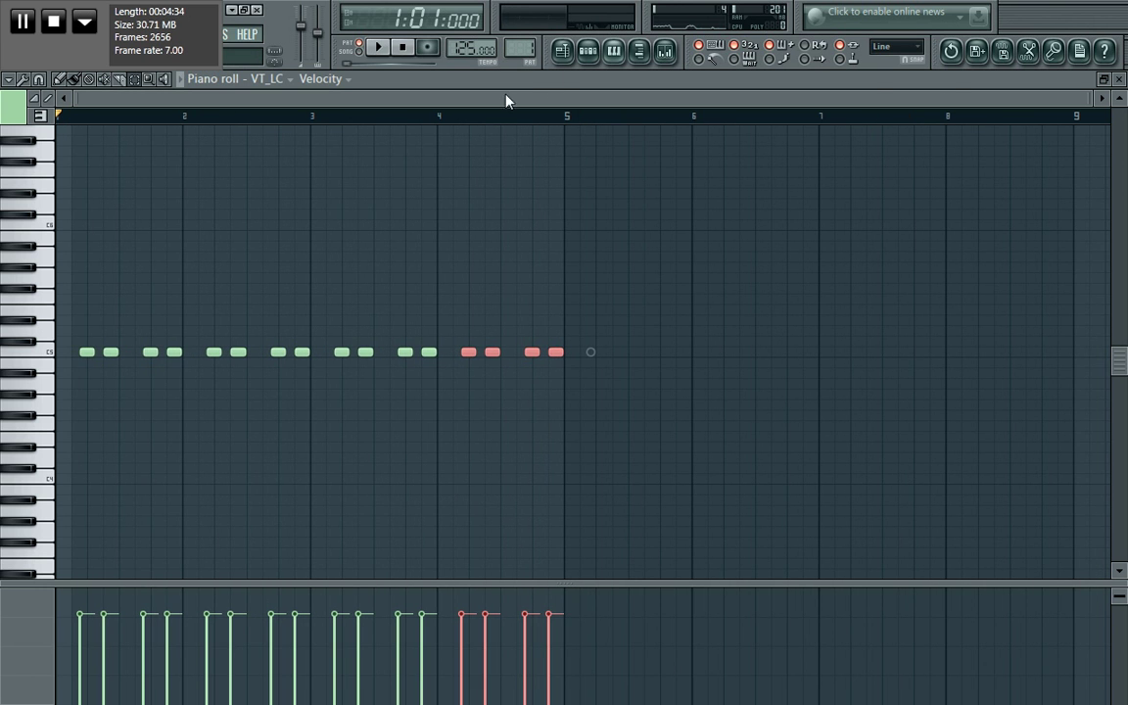
left_click(588, 50)
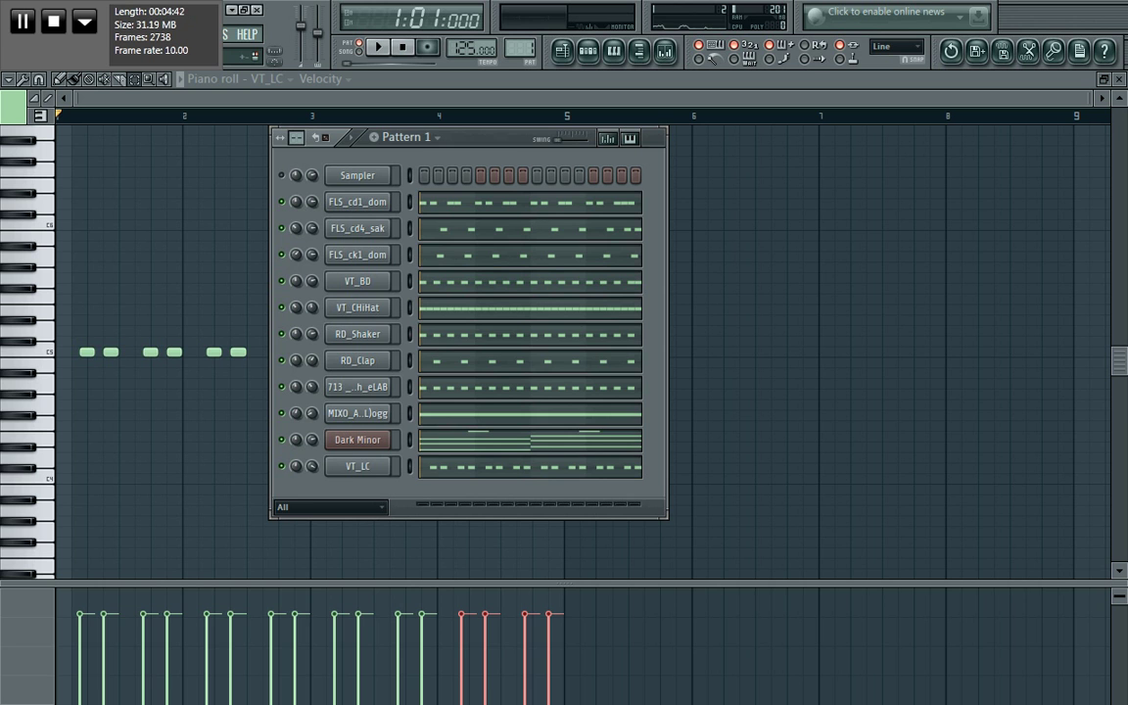
scroll(524, 48, "up", 1)
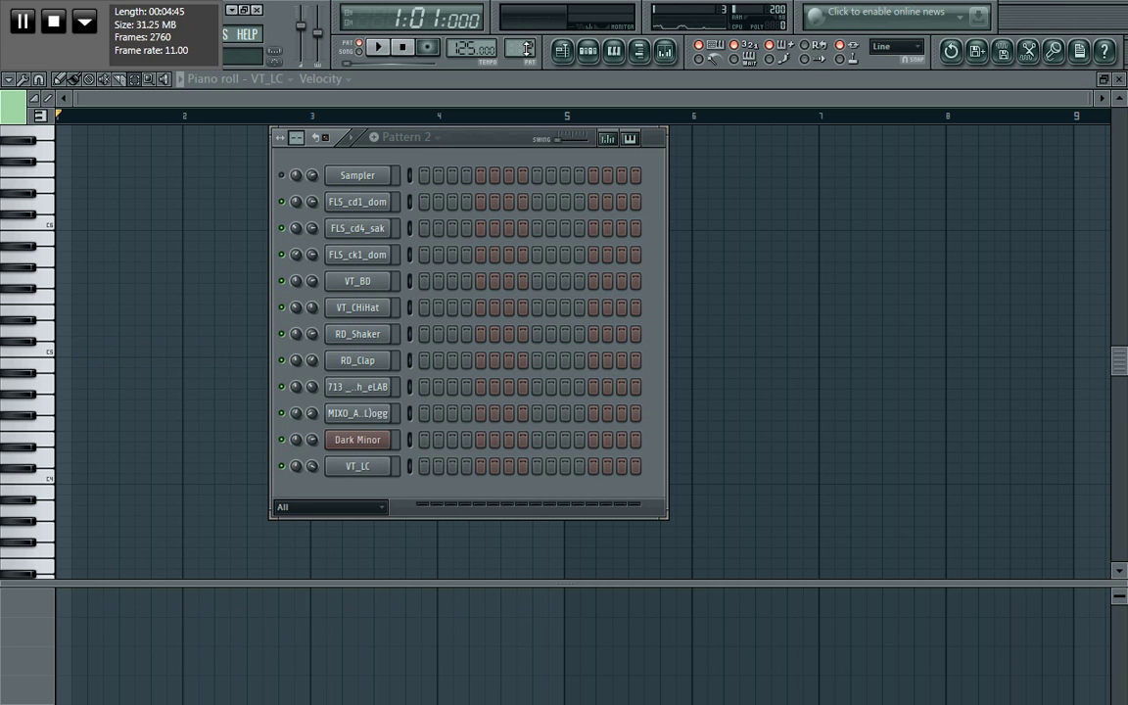
scroll(527, 48, "up", 11)
scroll(524, 48, "up", 17)
scroll(527, 48, "down", 20)
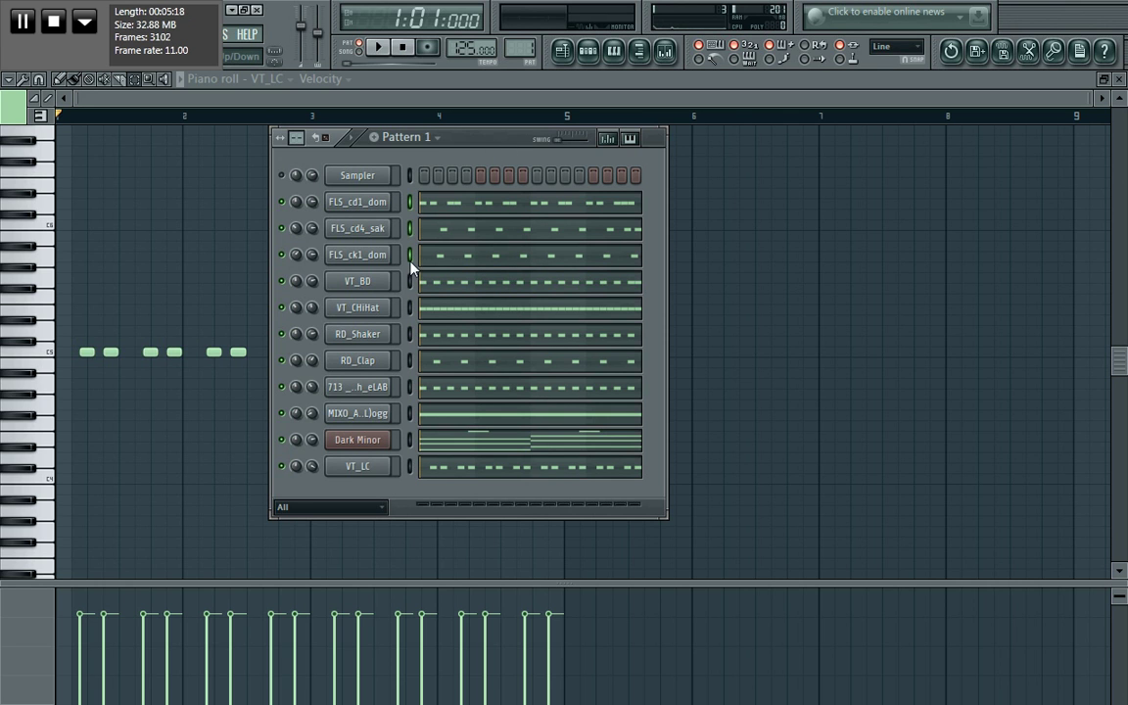
Cut the notes of every used channel except VT_BD from Pattern 1 and paste them into Pattern 2.
left_click(411, 334)
left_click(411, 439)
left_click(409, 468)
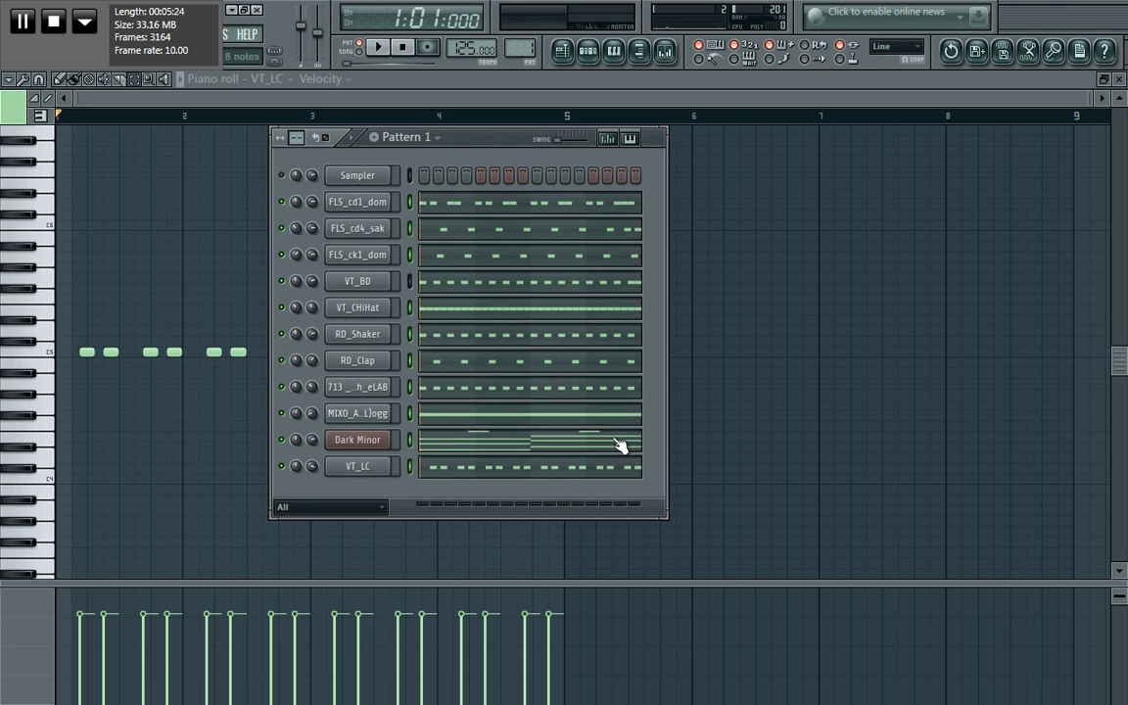
key("ctrl+x")
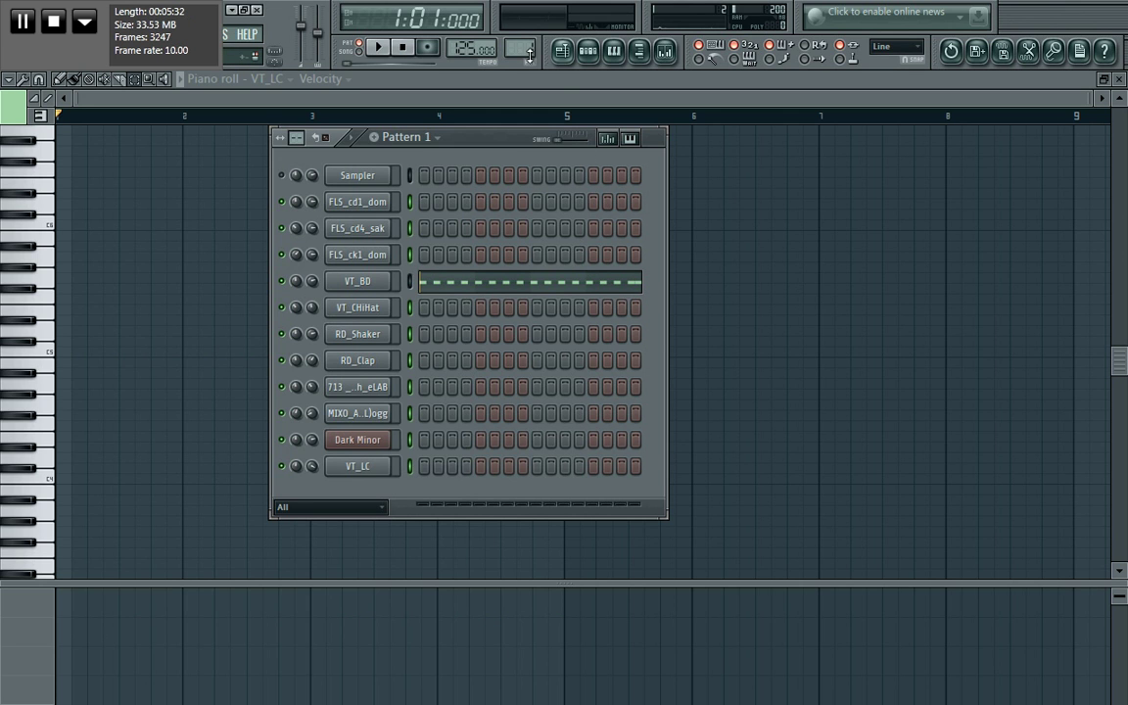
key("KP_Add")
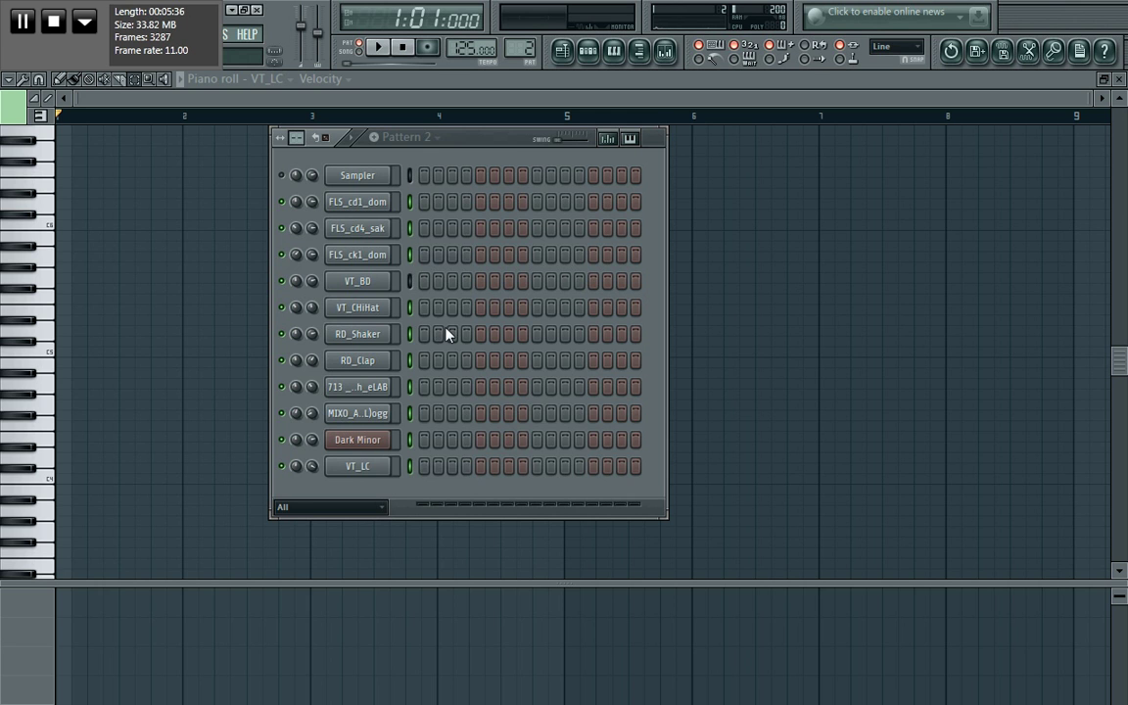
key("ctrl+v")
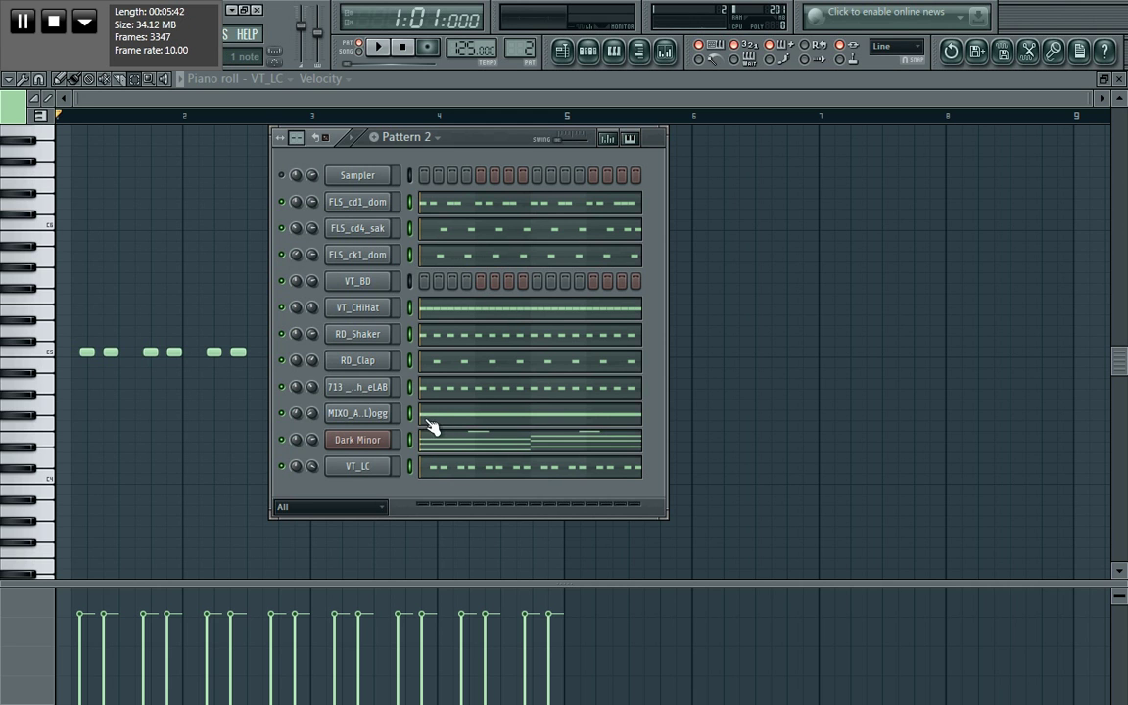
Keep VT_CHiHat, RD_Shaker, RD_Clap and the 713 channel in Pattern 2 and move the other channels' notes to Pattern 3.
left_click(411, 334)
key("ctrl+z")
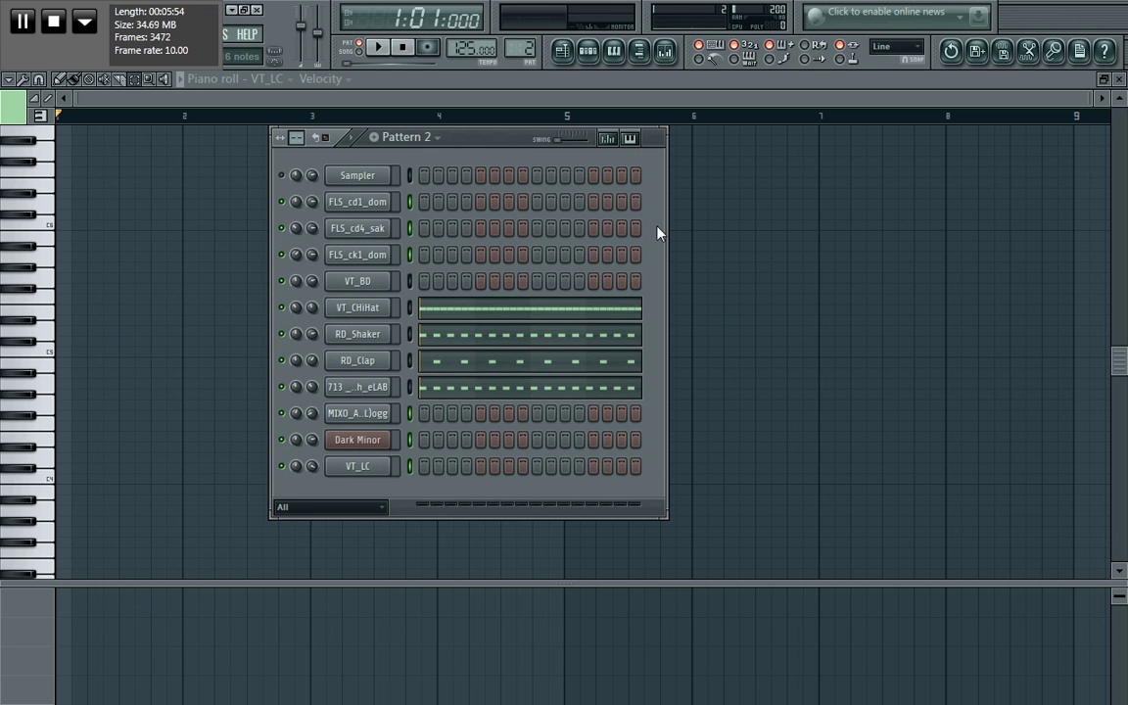
scroll(527, 50, "up", 1)
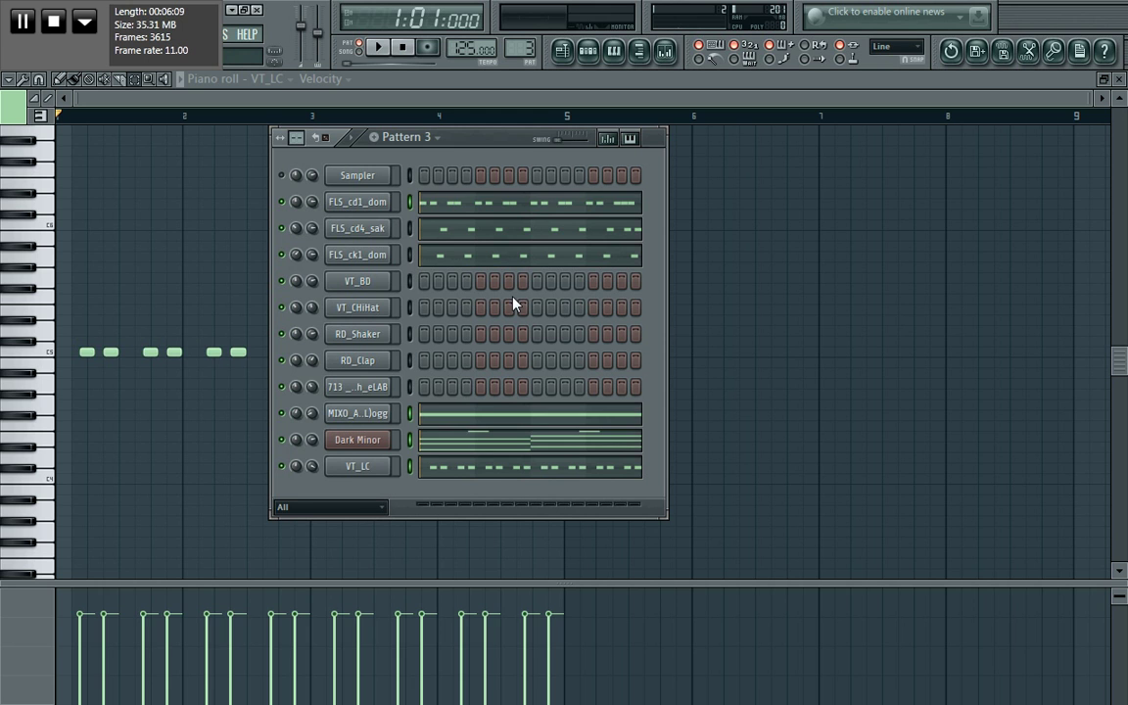
Move the FLS_cd1_dom, MIXO, Dark Minor and VT_LC notes from Pattern 3 to Pattern 4, and all but FLS_cd1_dom on to Pattern 5.
key("ctrl+x")
scroll(519, 49, "up", 1)
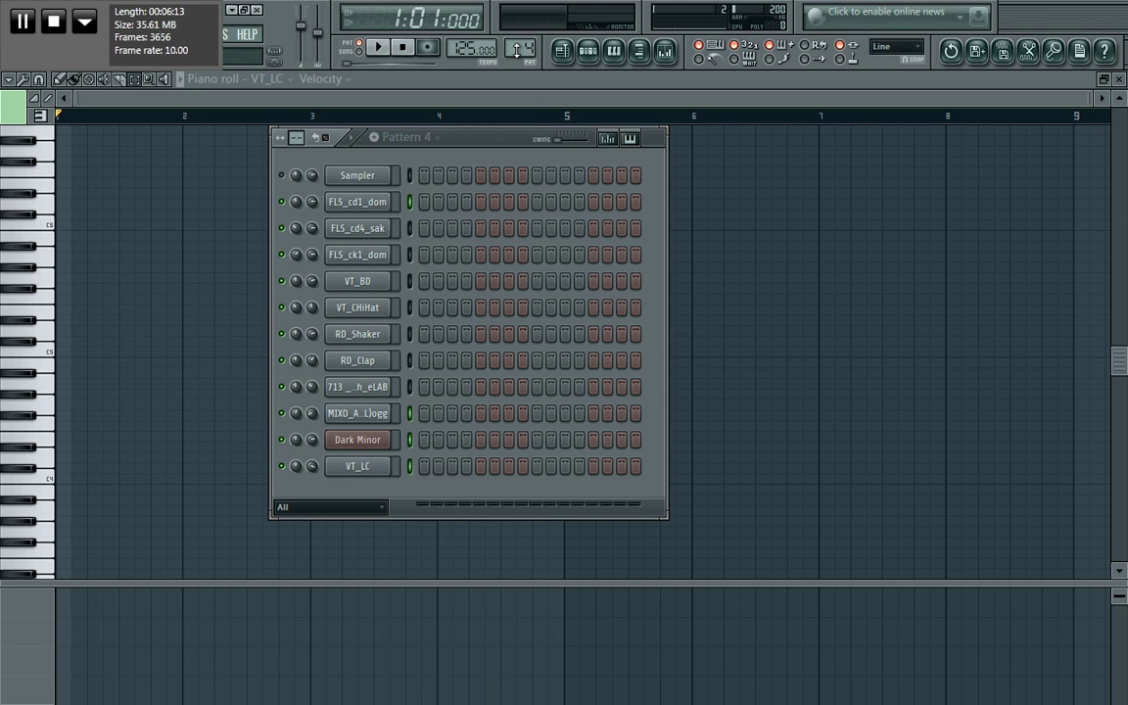
scroll(520, 49, "down", 1)
scroll(519, 49, "up", 1)
key("ctrl+v")
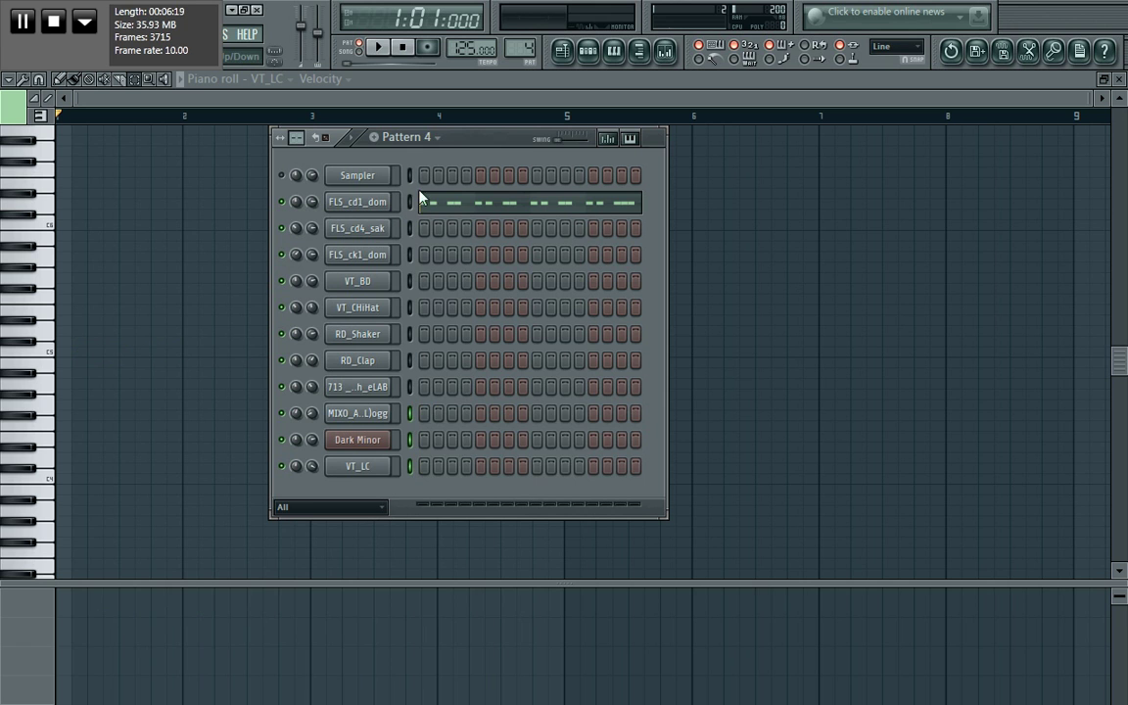
scroll(529, 47, "down", 1)
key("ctrl+v")
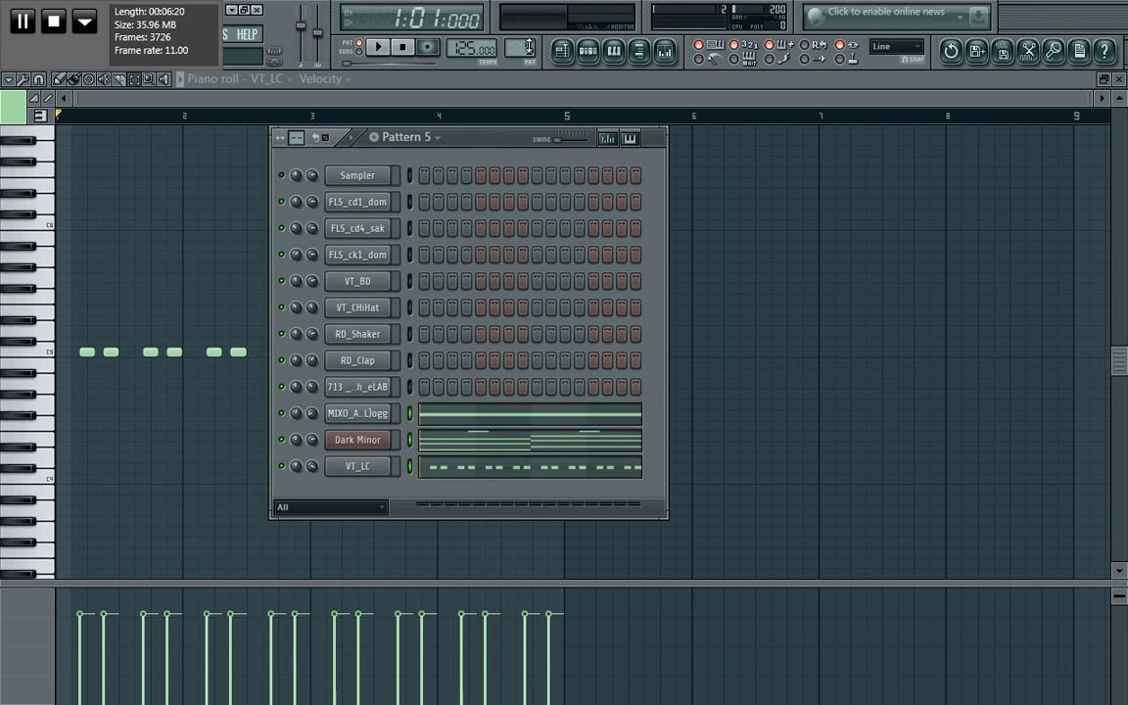
Move the MIXO and VT_LC notes from Pattern 5 to Pattern 6, and the MIXO notes on to Pattern 7.
left_click(409, 442)
key("ctrl+x")
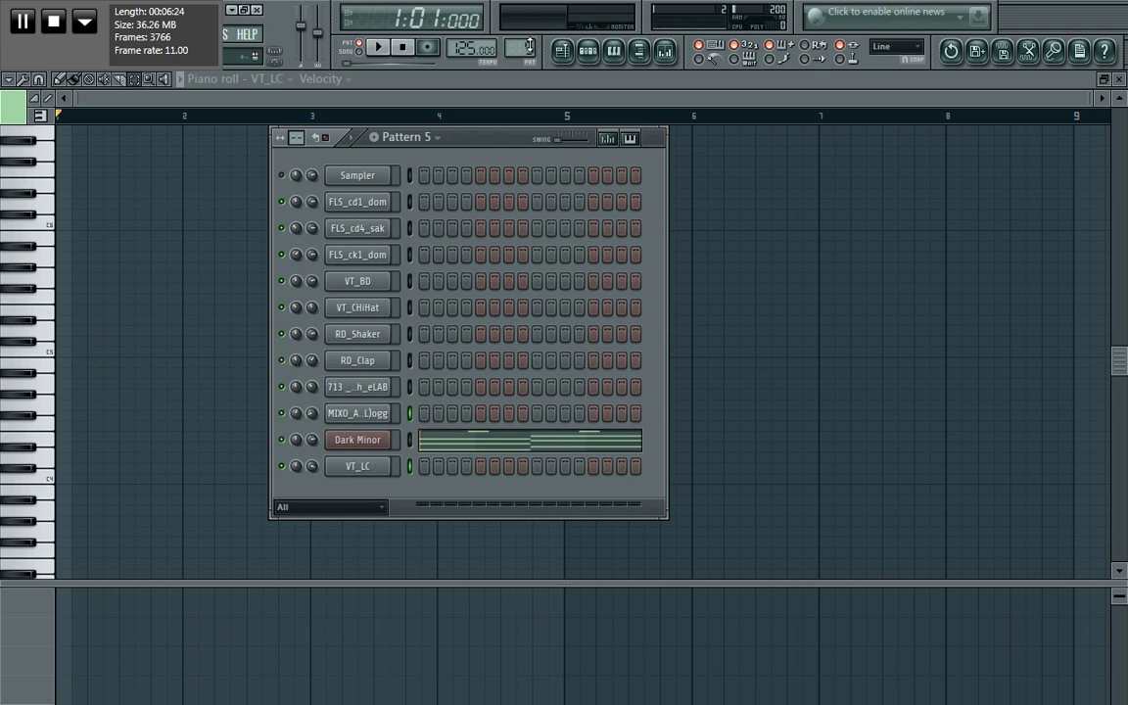
scroll(529, 46, "down", 1)
key("ctrl+v")
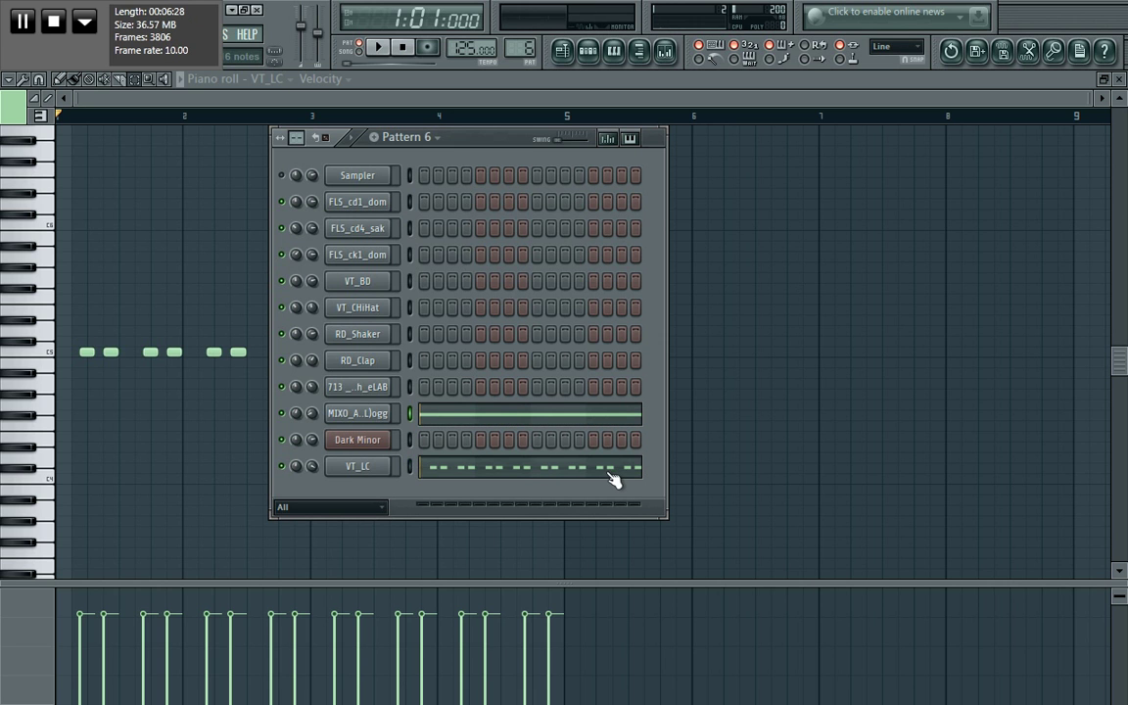
scroll(528, 49, "down", 1)
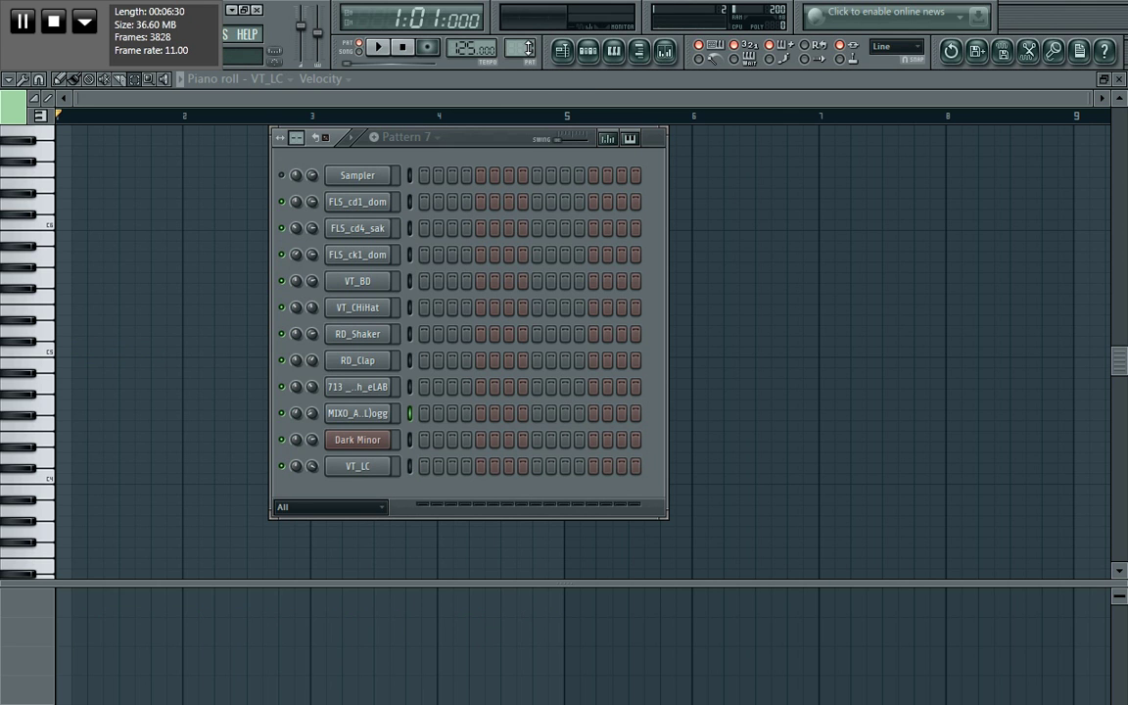
key("ctrl+v")
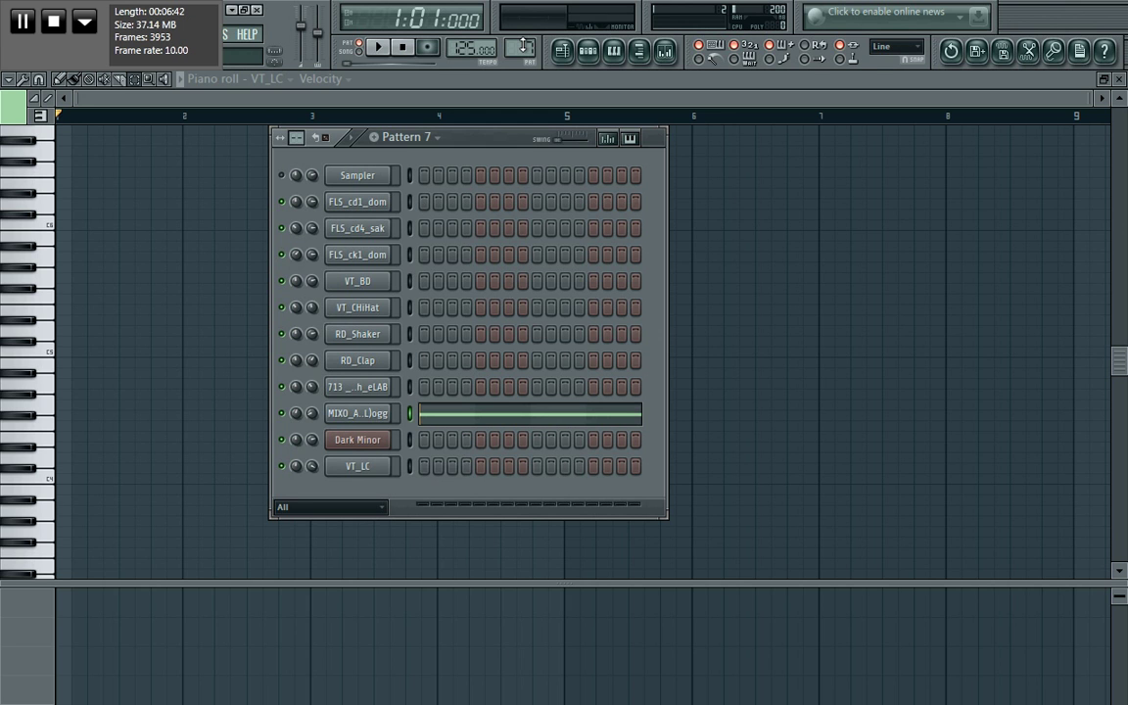
Play through Patterns 1 to 7 in turn to hear what each separated pattern contains, and stop playback.
scroll(522, 47, "down", 6)
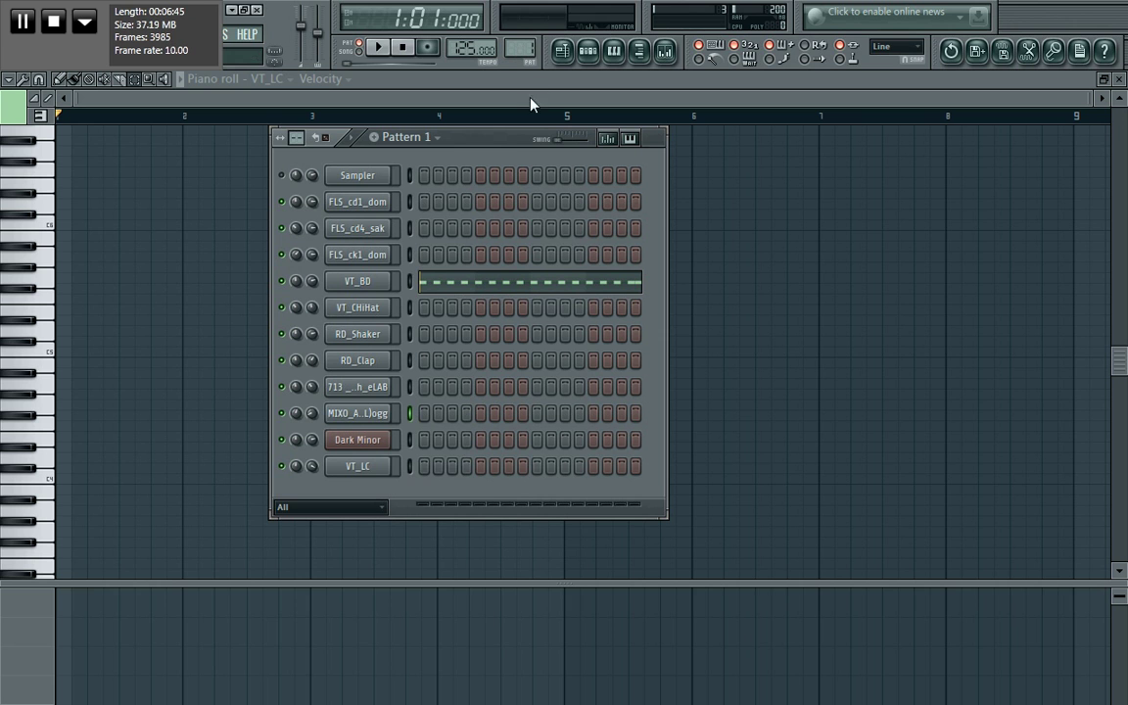
left_click(378, 47)
scroll(517, 51, "up", 1)
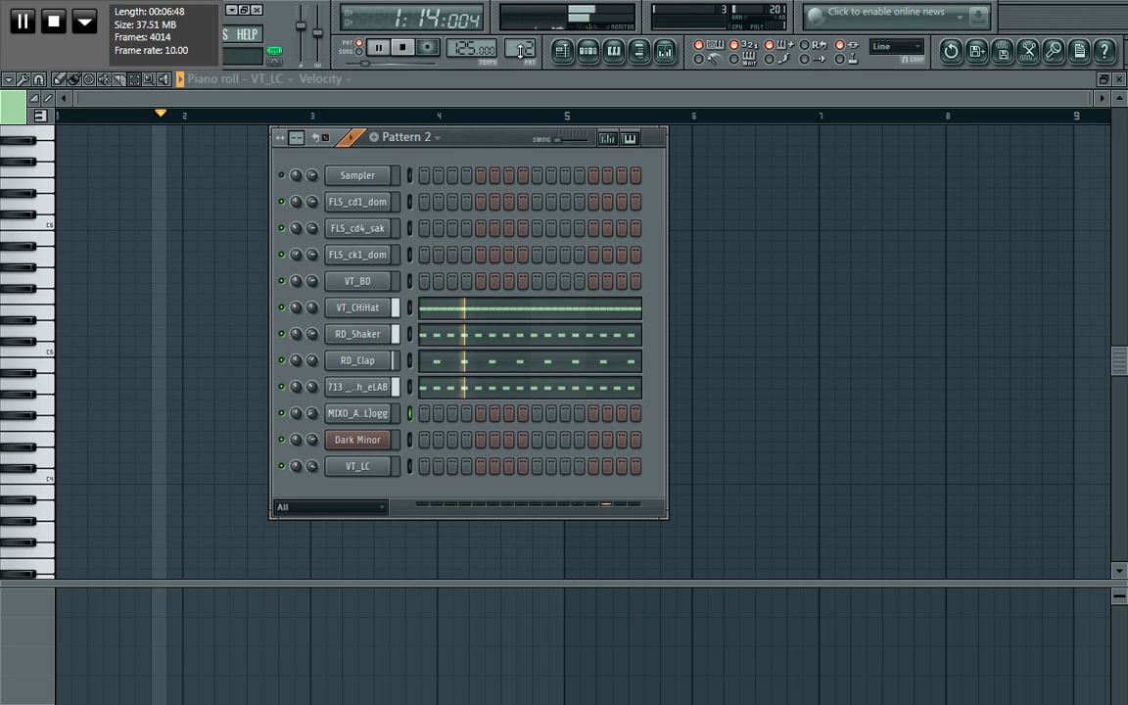
scroll(517, 49, "up", 1)
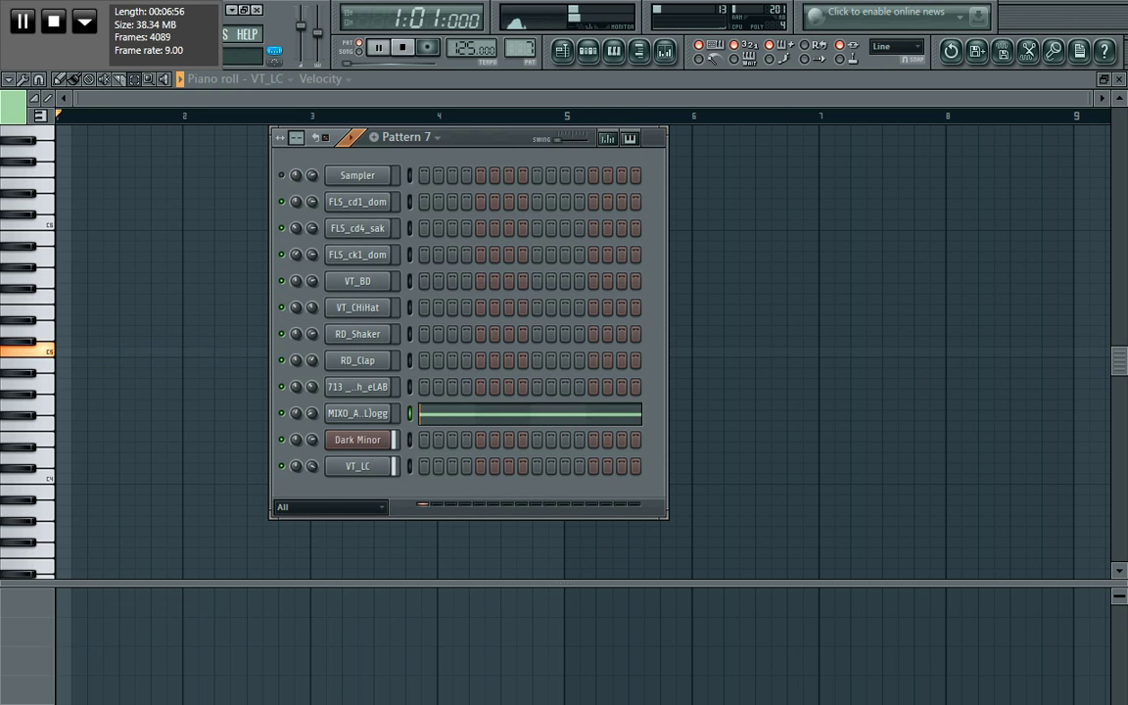
left_click(403, 48)
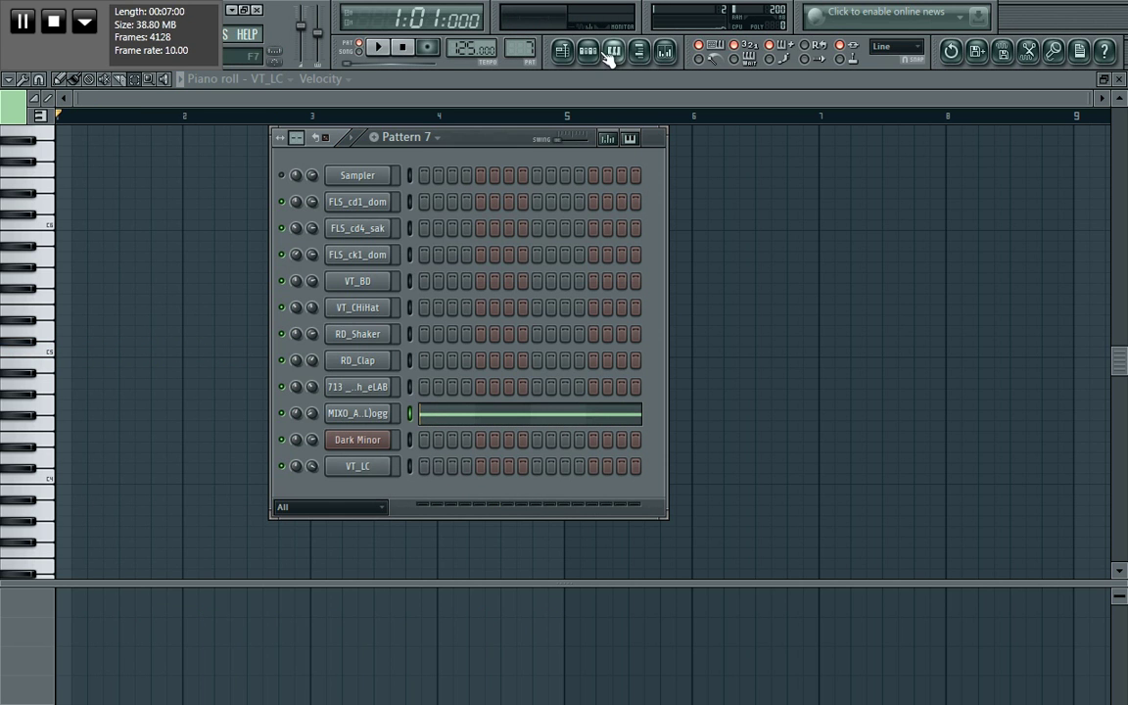
Close the step sequencer and the piano roll and open the empty Playlist.
left_click(592, 55)
left_click(591, 55)
left_click(598, 56)
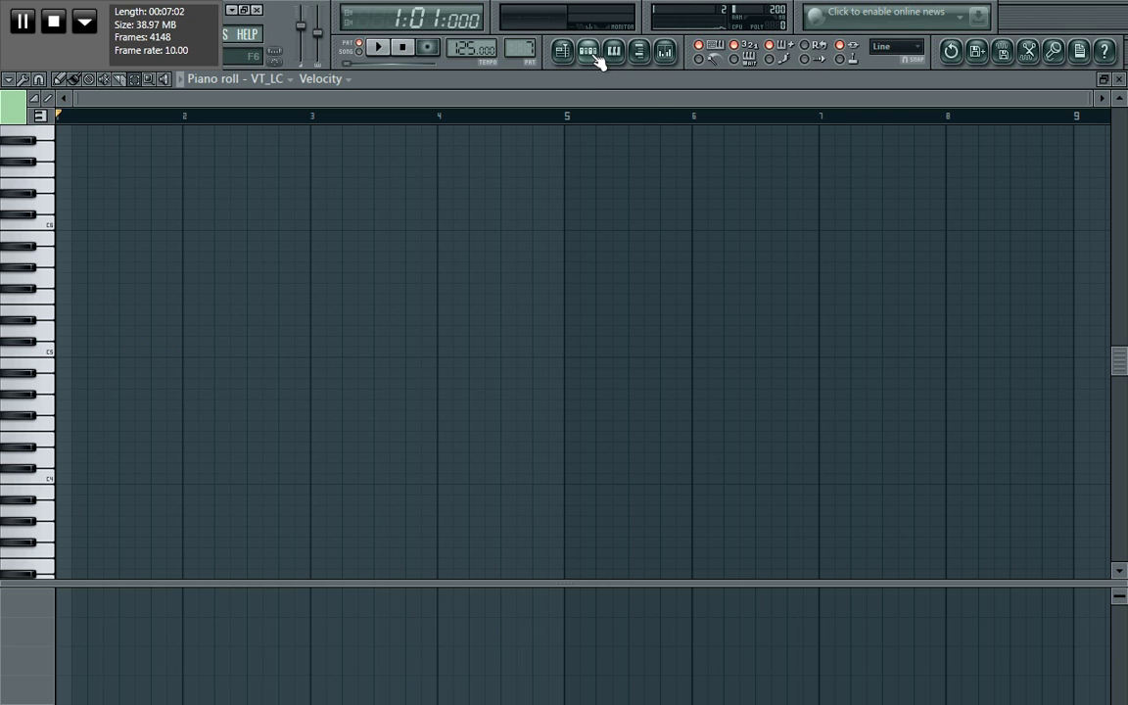
left_click(616, 54)
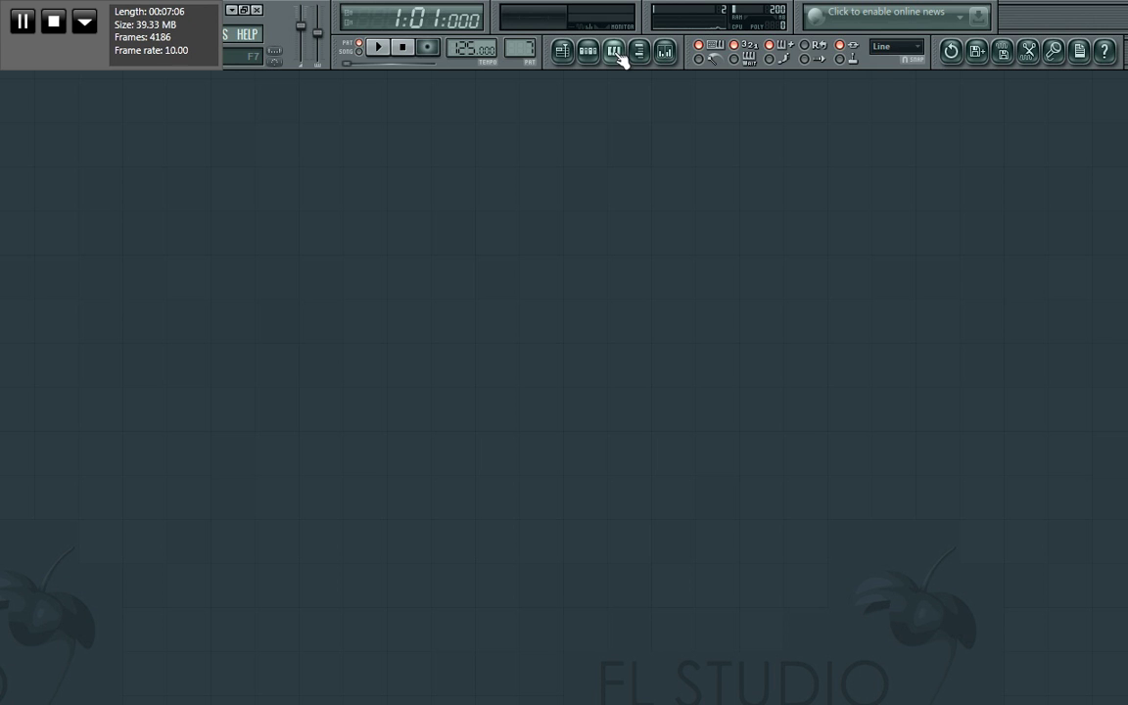
left_click(566, 56)
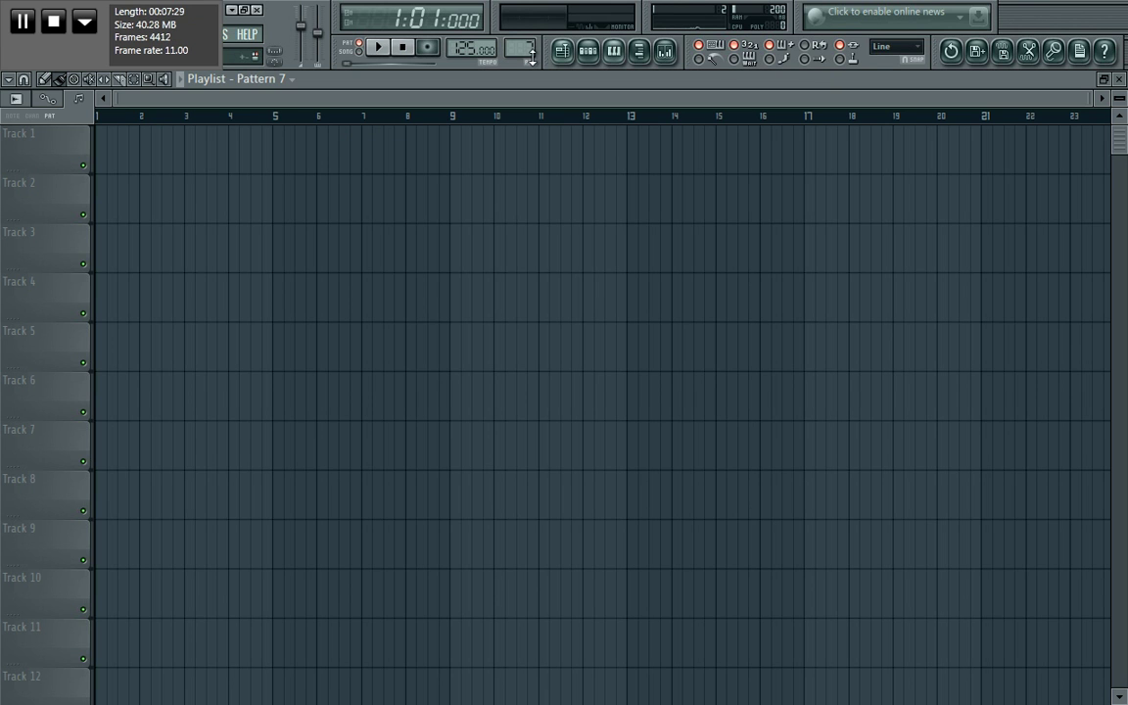
Paint three consecutive Pattern 1 clips on Track 1 of the Playlist, from bar 1 up to bar 13.
scroll(521, 49, "down", 6)
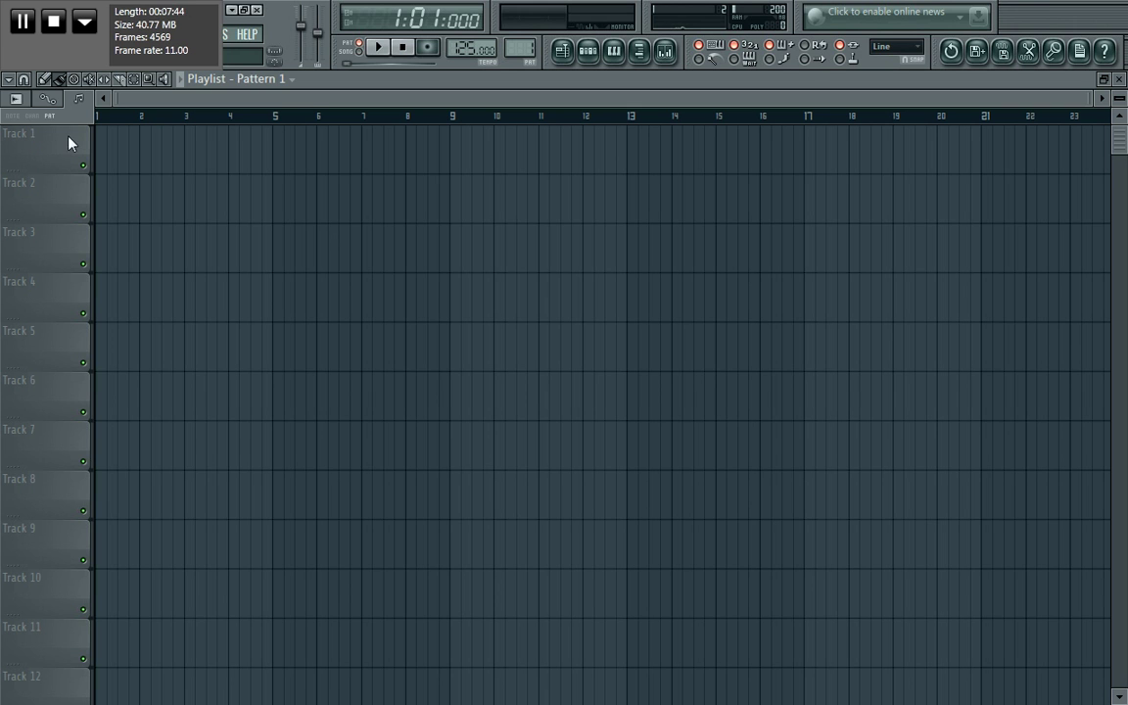
scroll(520, 48, "up", 1)
scroll(520, 48, "up", 1)
scroll(510, 51, "down", 2)
left_click_drag(105, 151, 556, 176)
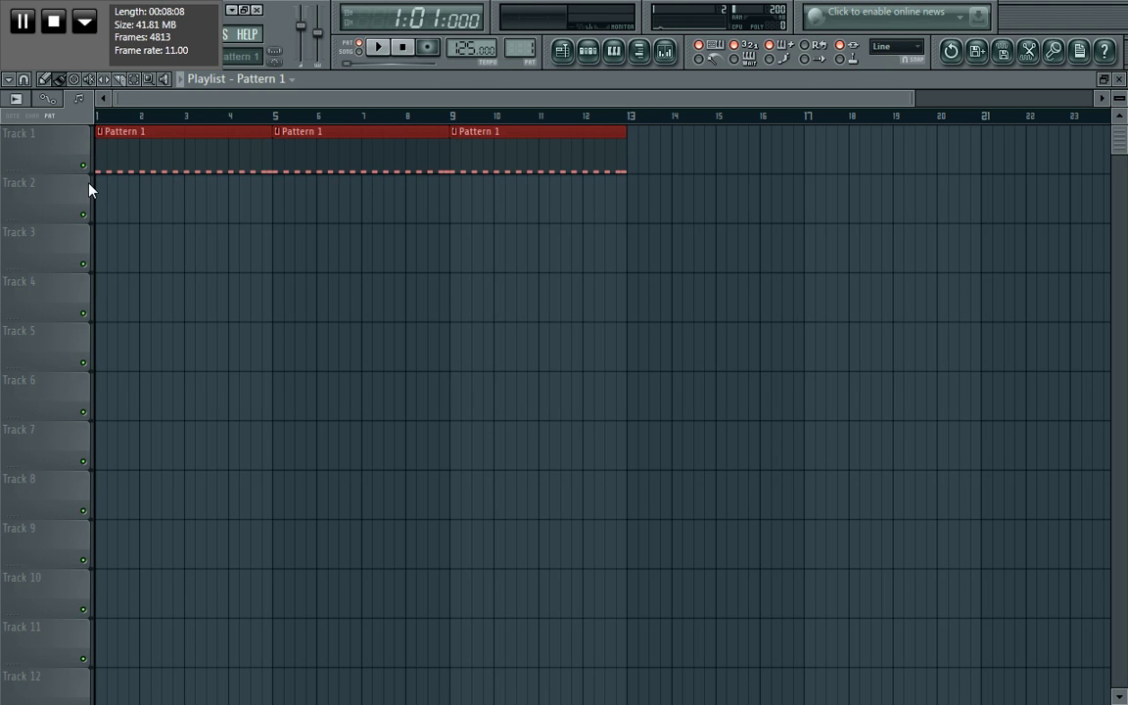
Move the Pattern 1 clips to Track 2 and back to Track 1, and paint three Pattern 2 clips on Track 2.
left_click_drag(198, 162, 184, 203)
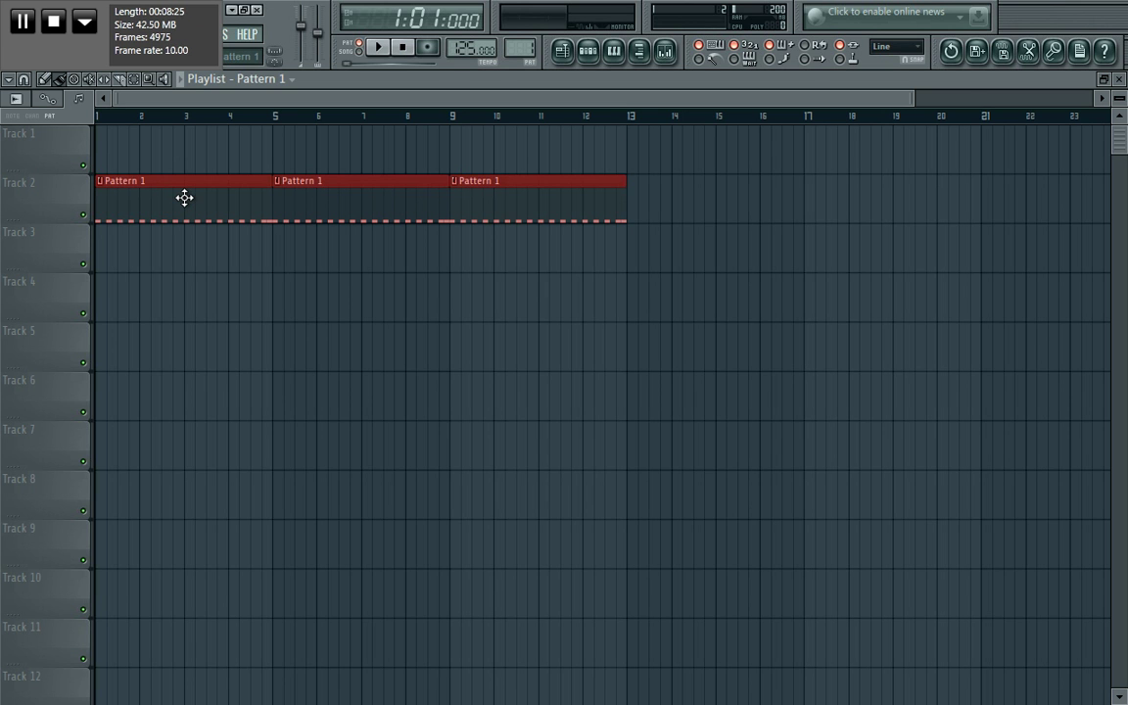
left_click_drag(184, 198, 177, 148)
scroll(522, 49, "up", 1)
left_click_drag(103, 208, 506, 262)
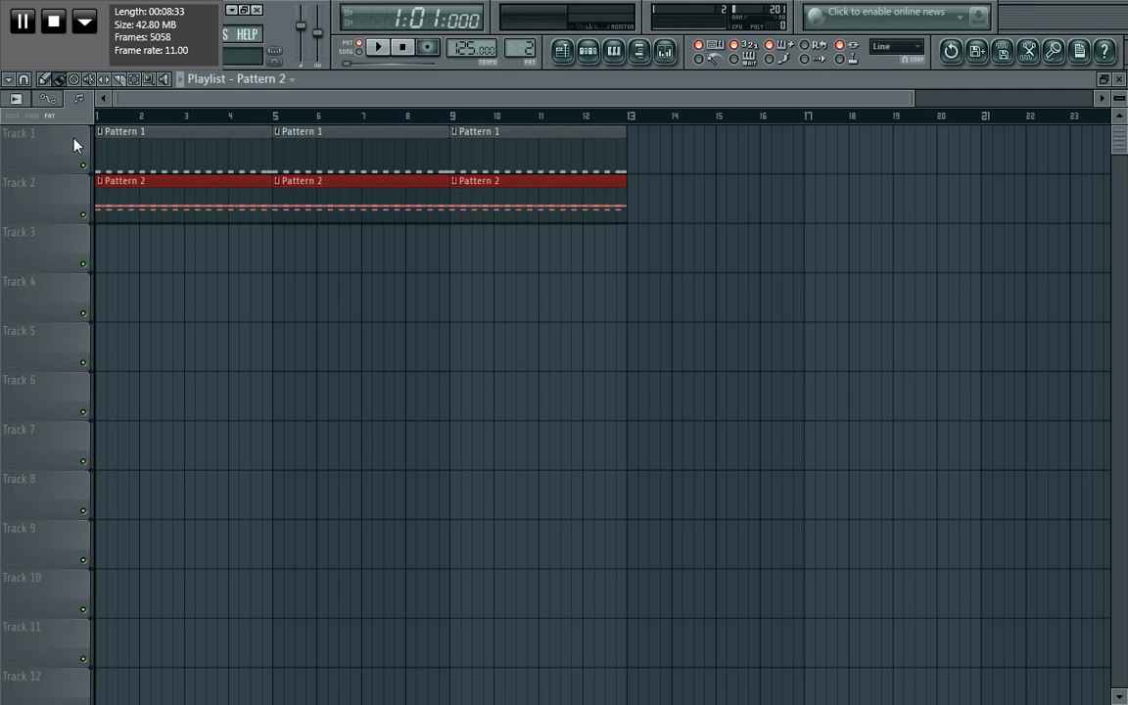
Delete all Pattern 1 and Pattern 2 clips from the Playlist.
right_click(511, 188)
right_click(294, 195)
right_click(258, 191)
right_click(434, 168)
right_click(454, 172)
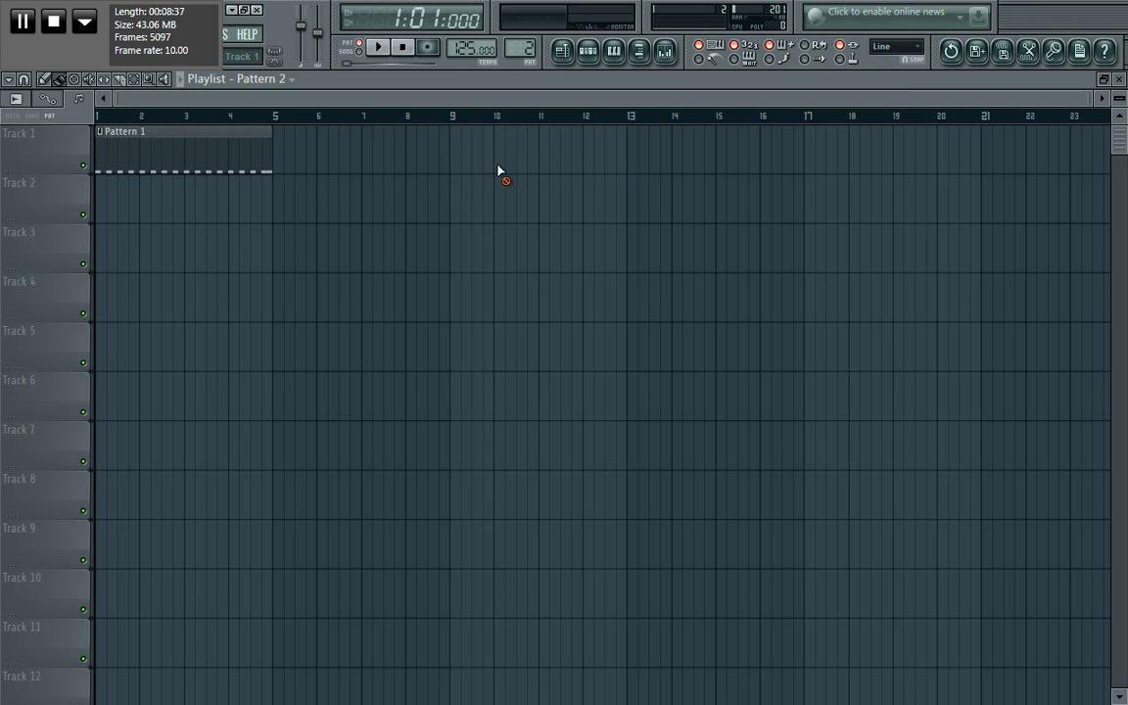
right_click(202, 154)
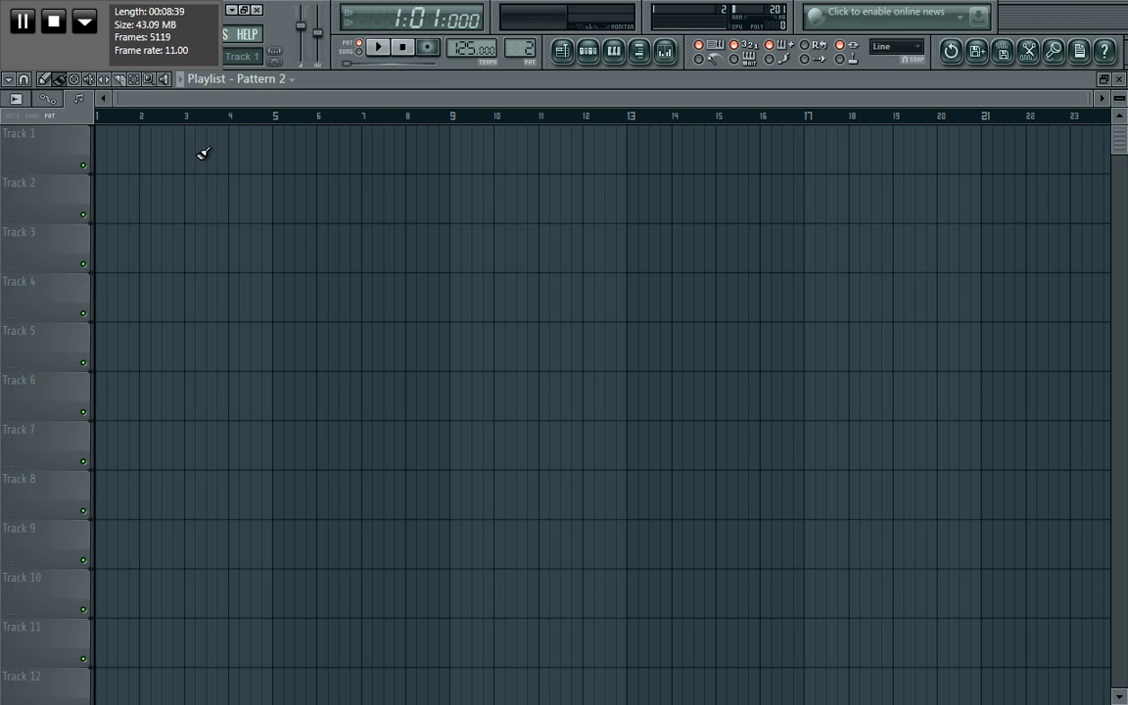
Look at the sample settings of the FLS_cd1_dom channel, and close them together with the step sequencer.
left_click(589, 57)
left_click(382, 199)
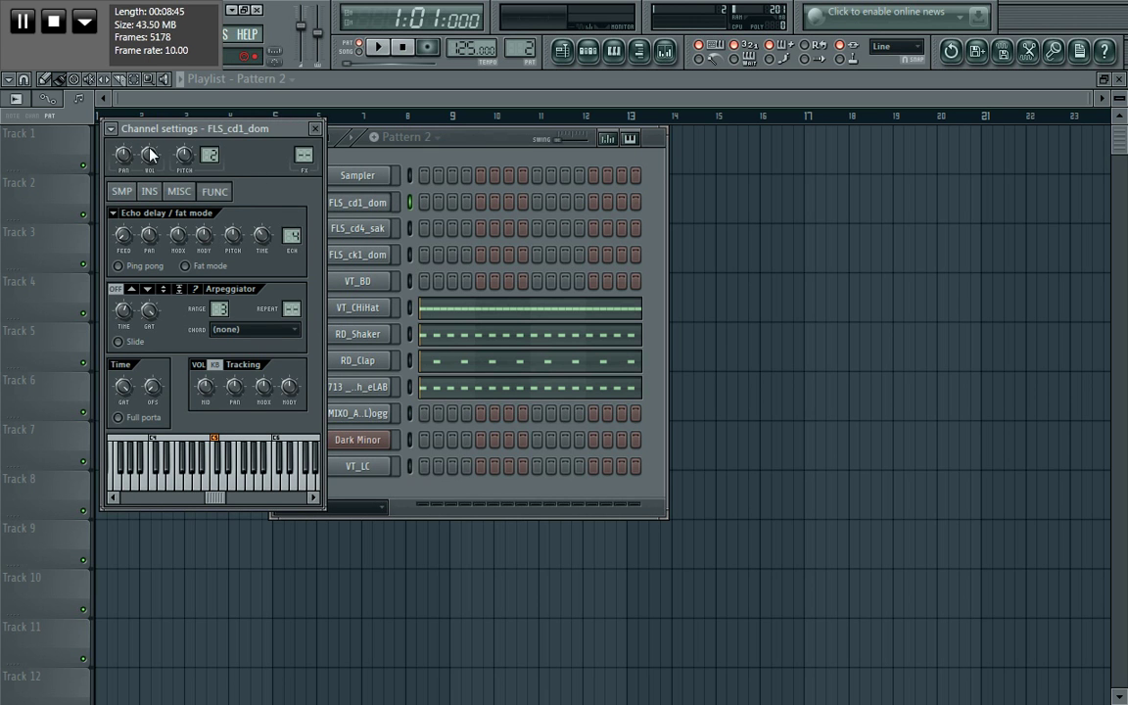
left_click(123, 191)
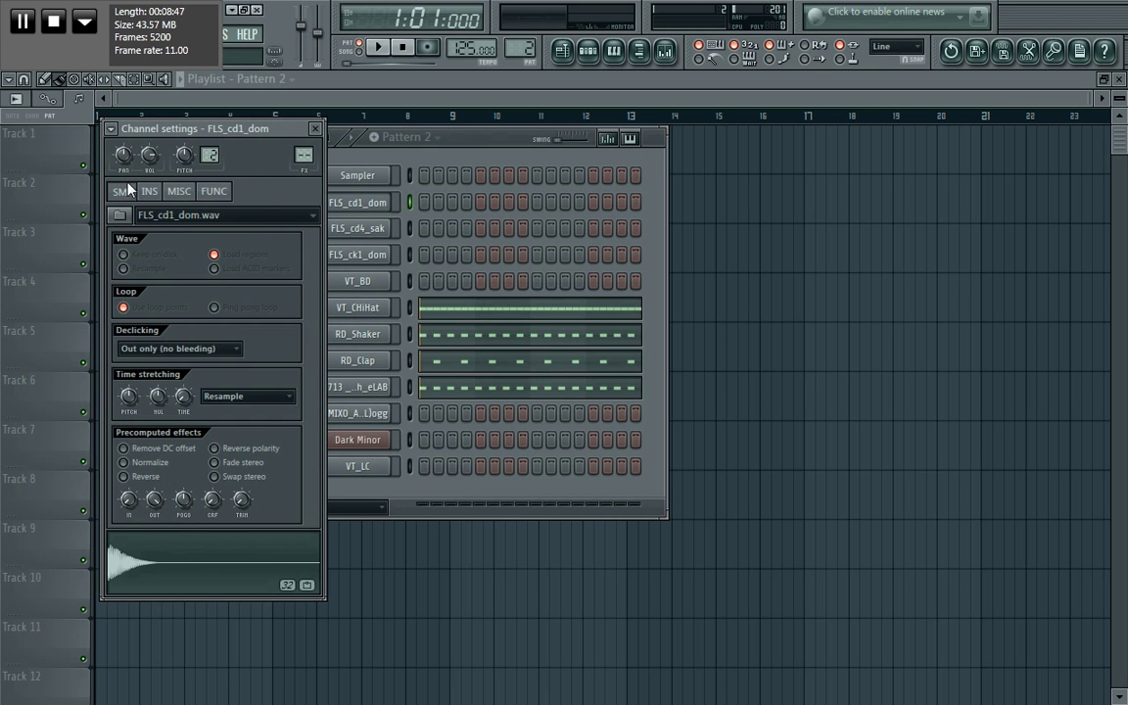
left_click(364, 158)
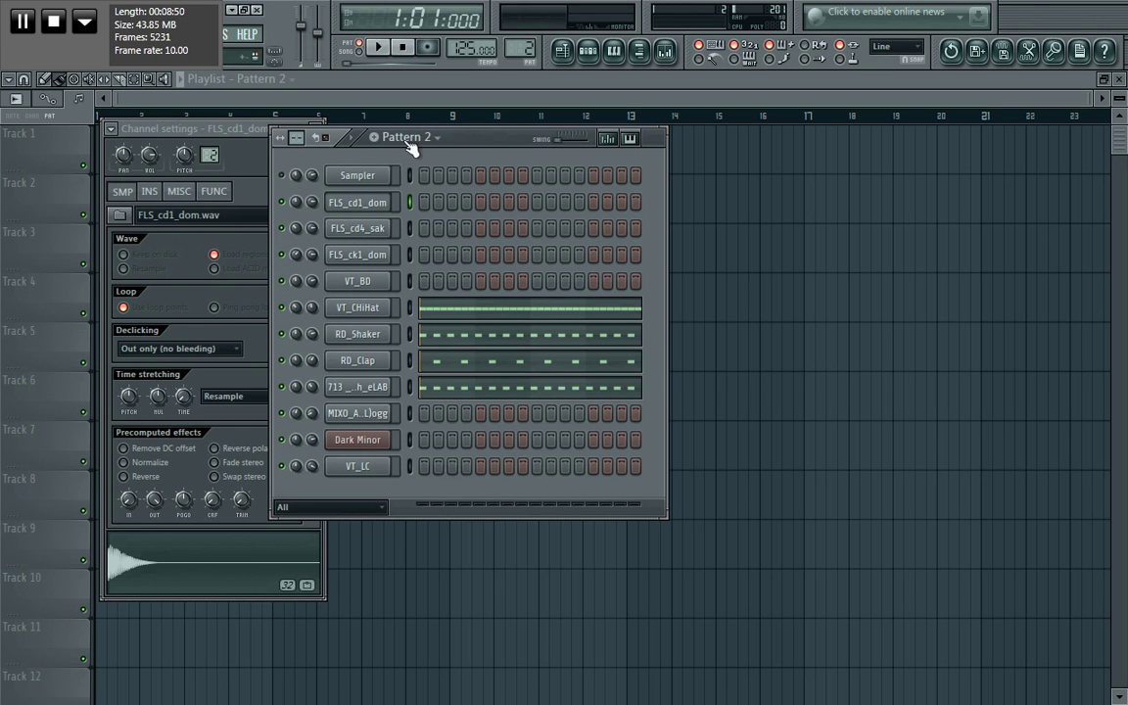
left_click_drag(458, 137, 532, 141)
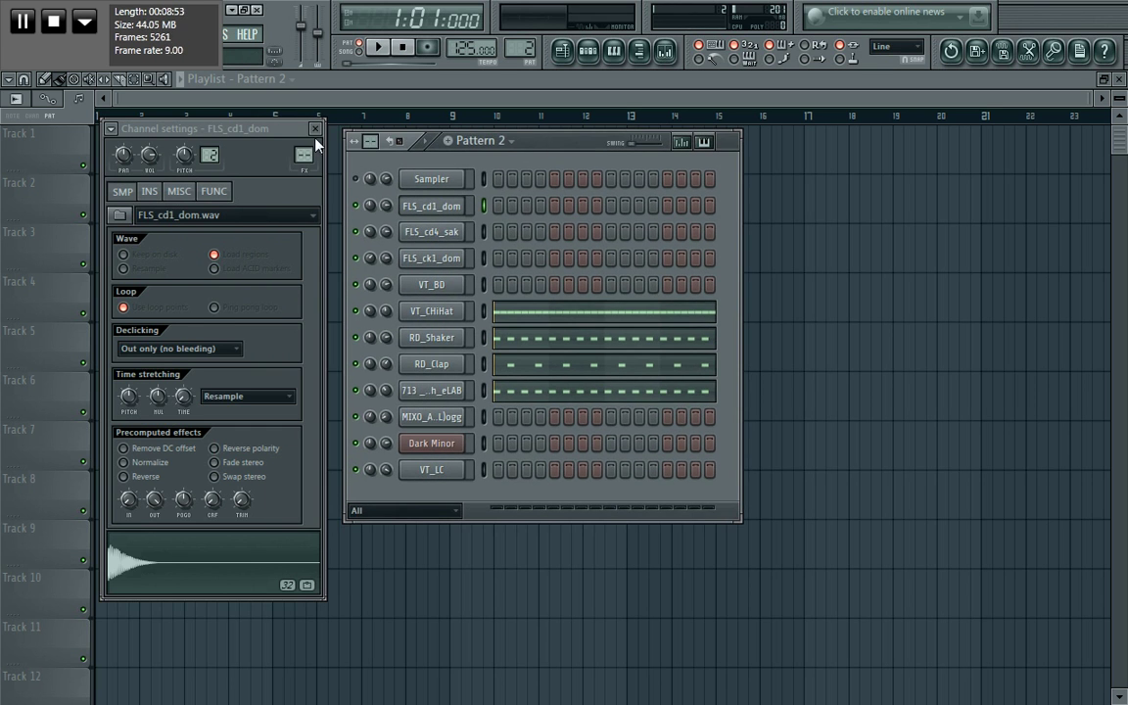
left_click(318, 128)
left_click(589, 52)
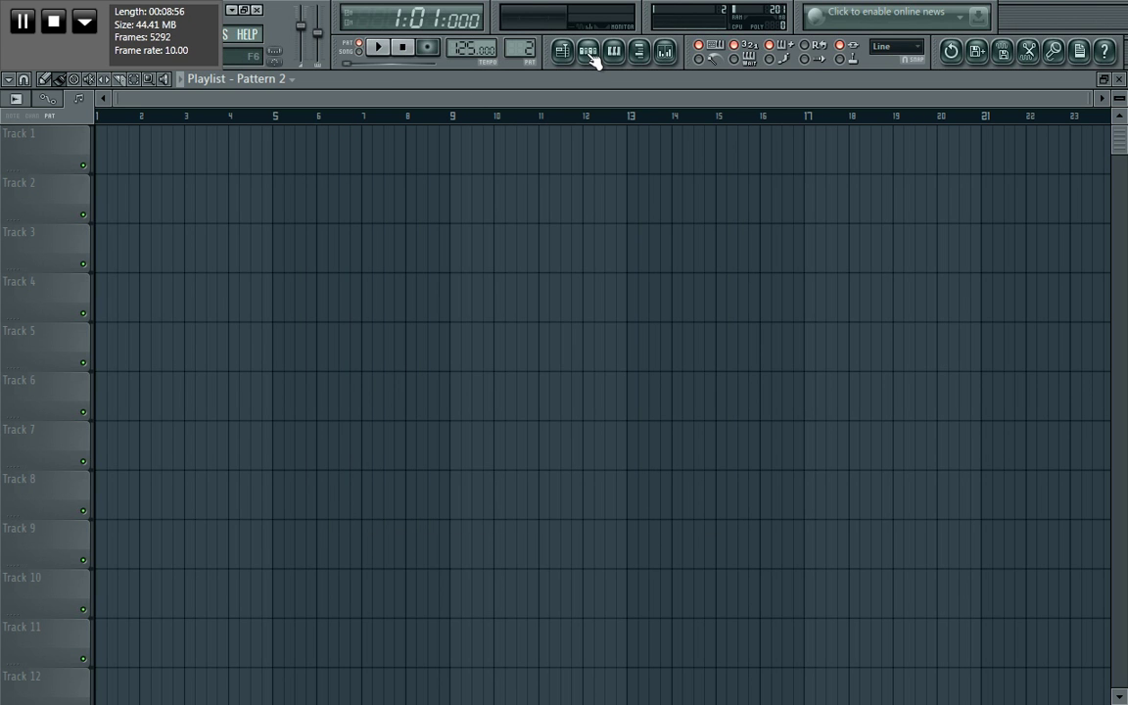
Make Pattern 1 the active pattern for the Playlist and keep the step sequencer hidden.
left_click(561, 52)
left_click(561, 52)
left_click_drag(526, 47, 526, 55)
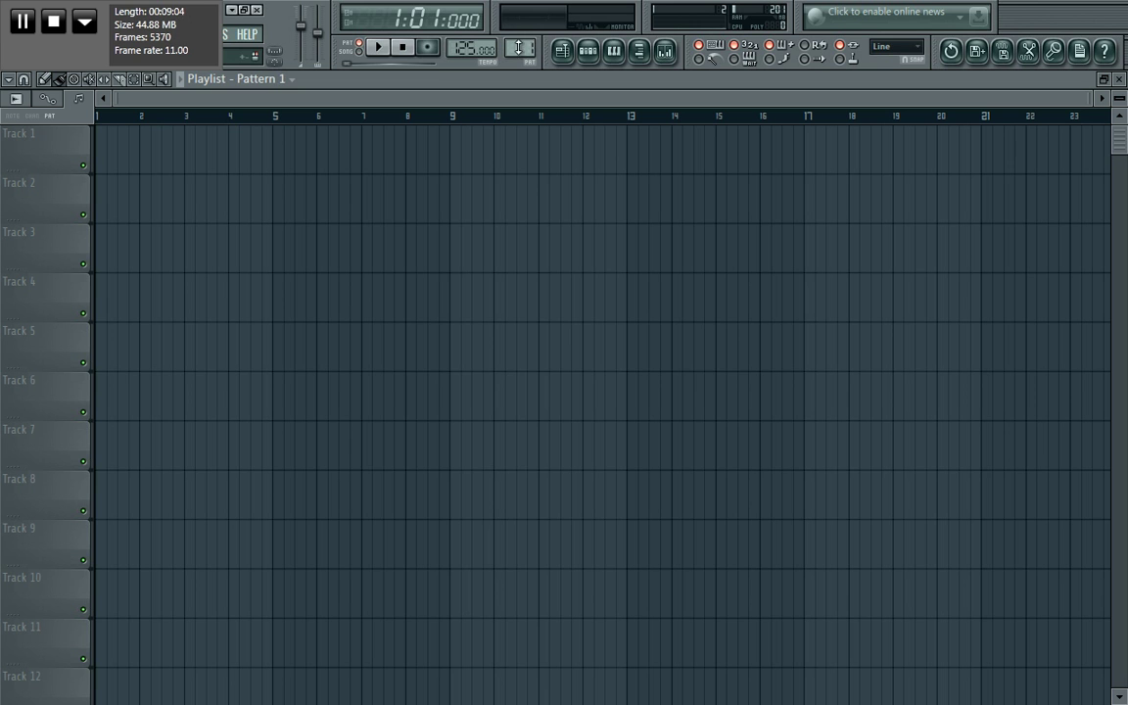
left_click(593, 56)
left_click(595, 57)
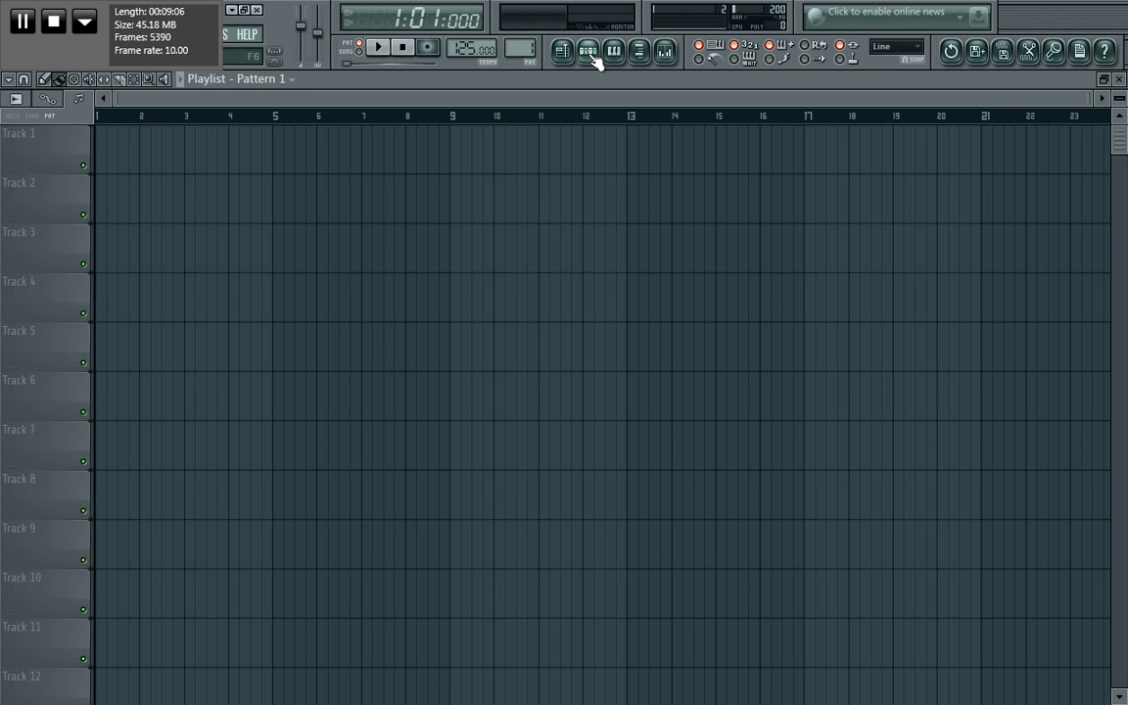